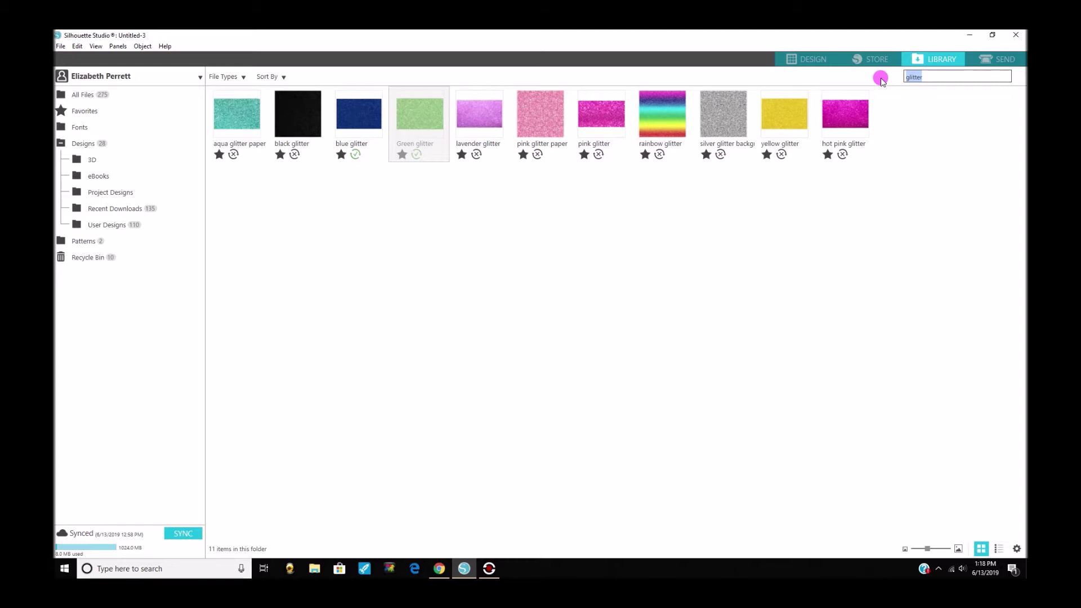
- Search the library for "tink" and fill the template's center panel with the second Tinkerbell 1 image
{"action": "type", "text": "tink"}
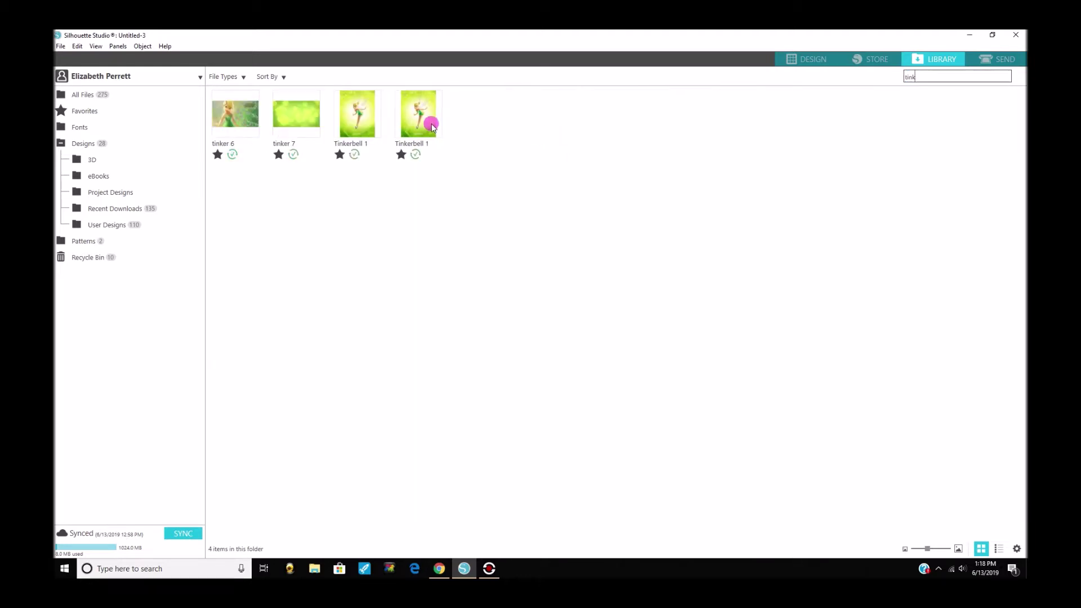
{"action": "left_click_drag", "start_coordinate": [431, 127], "coordinate": [815, 64]}
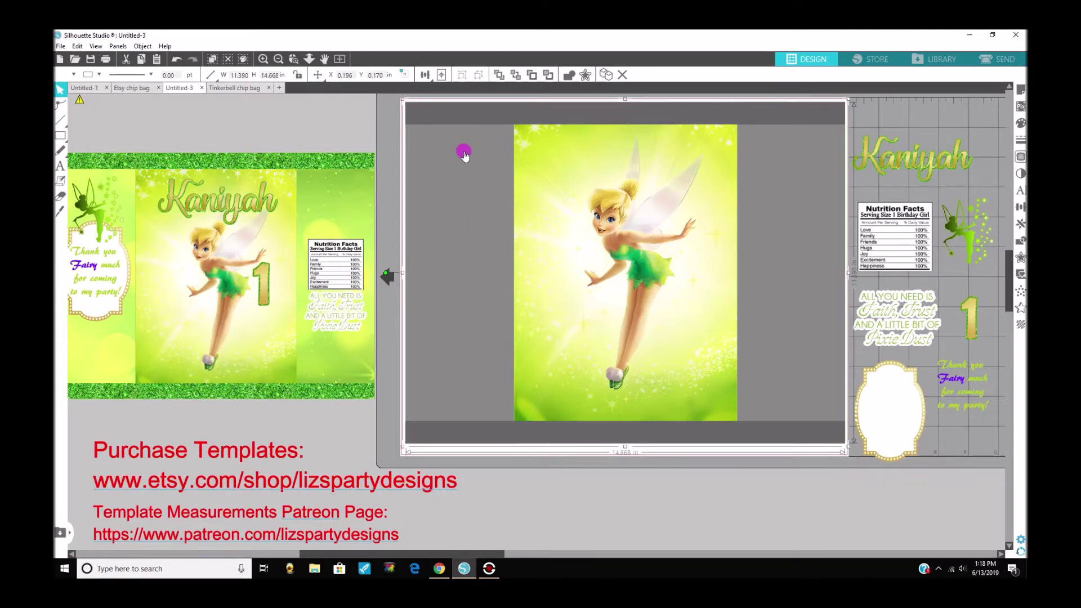
- Fill the template's top and bottom strips with the Green glitter pattern, found by searching the library for "glit"
{"action": "left_click", "coordinate": [484, 116]}
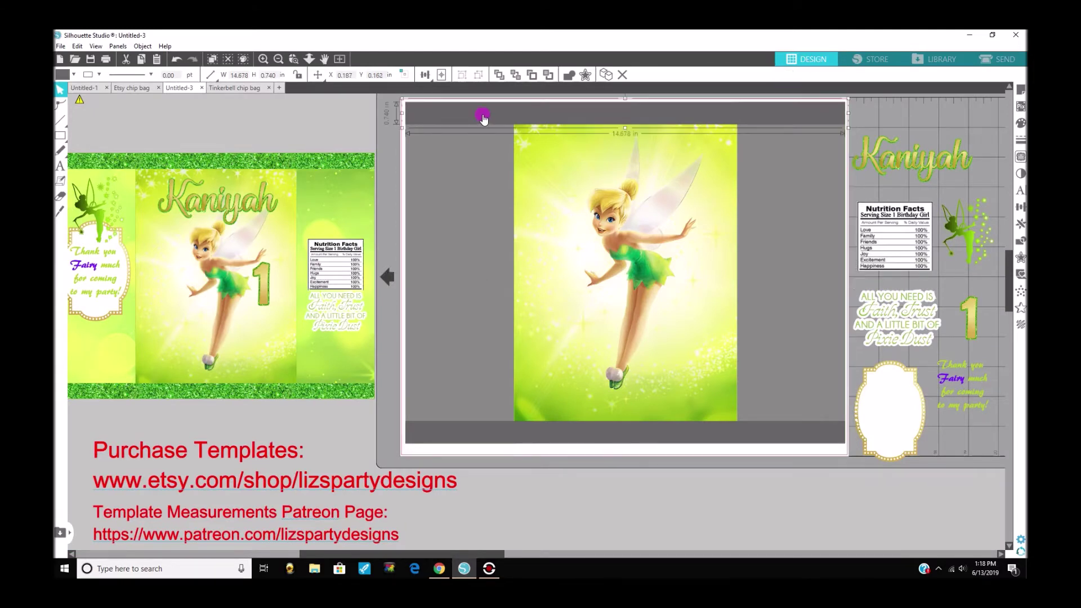
{"action": "left_click", "coordinate": [559, 433]}
{"action": "left_click", "coordinate": [930, 58]}
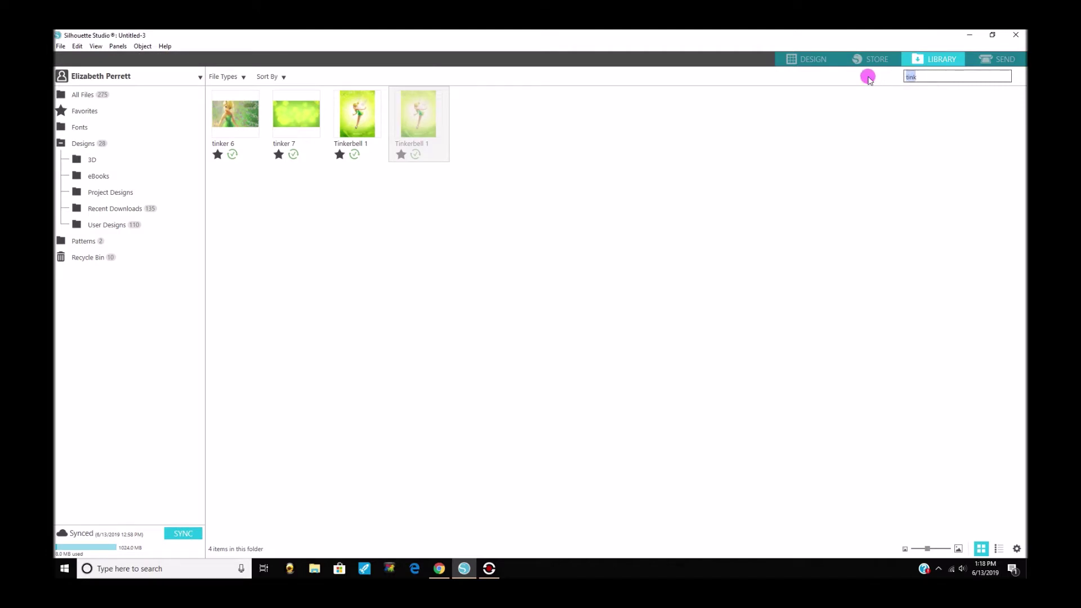
{"action": "type", "text": "glit"}
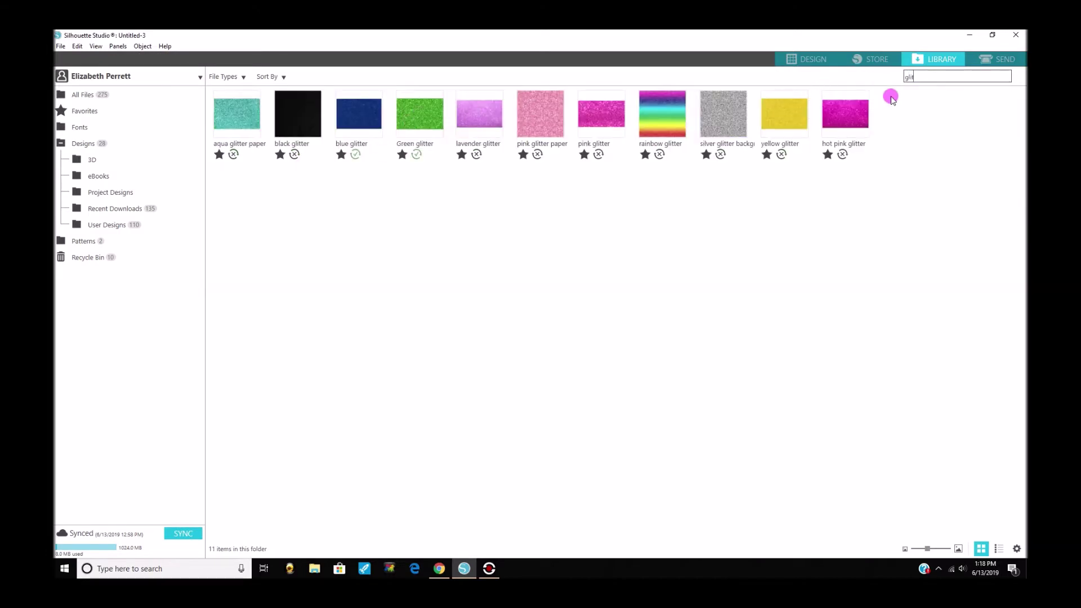
{"action": "left_click", "coordinate": [807, 60]}
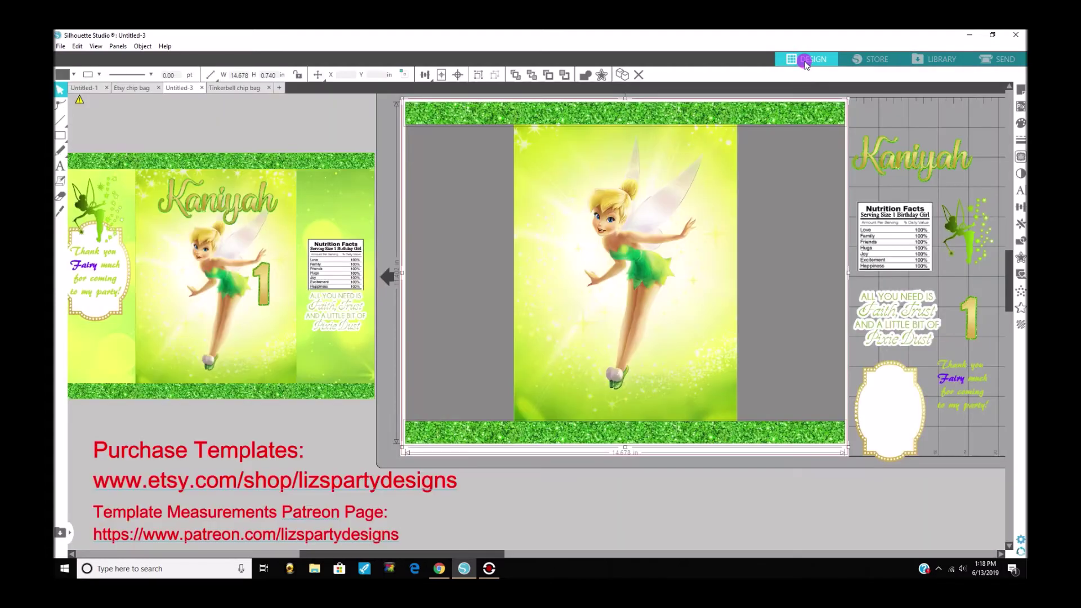
- Set the line color of the template shapes to light green
{"action": "left_click", "coordinate": [1021, 140]}
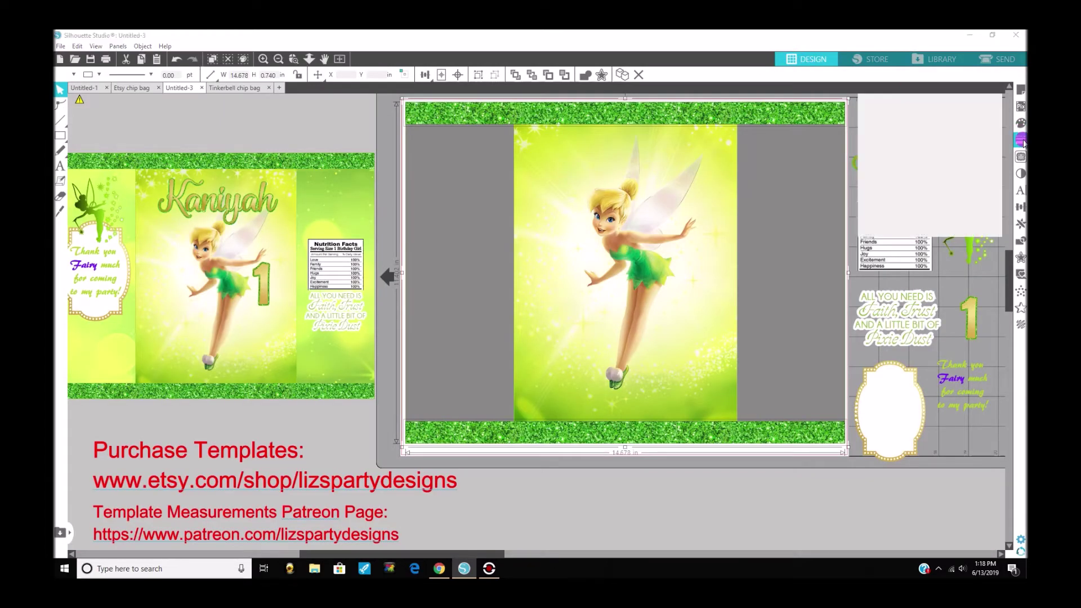
{"action": "left_click", "coordinate": [883, 111]}
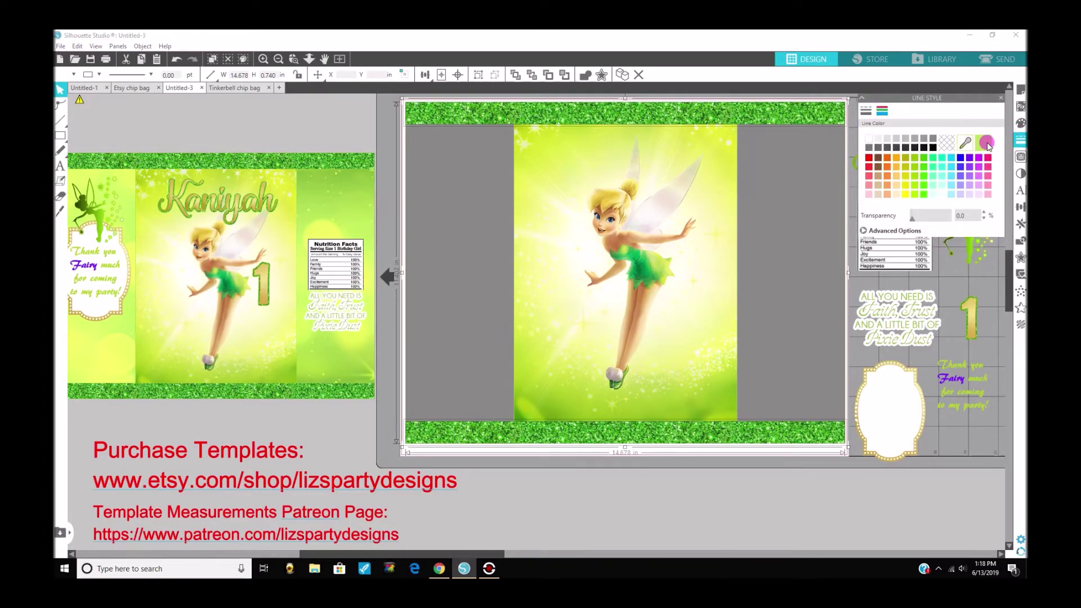
{"action": "left_click", "coordinate": [476, 241]}
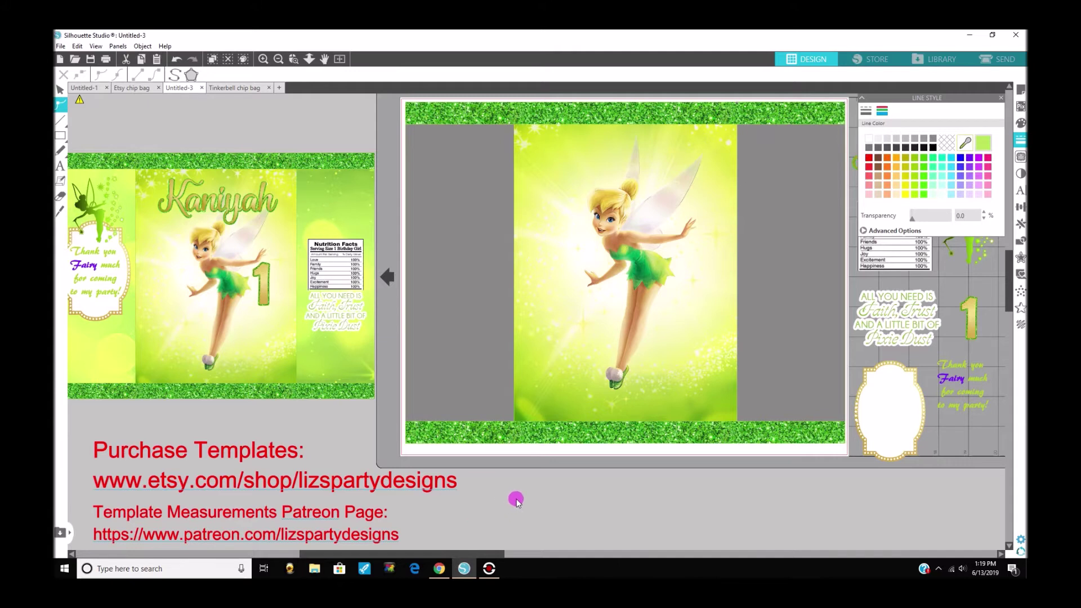
- Fill both gray side panels with the tinker 7 background, found by searching the library for "tinker"
{"action": "left_click", "coordinate": [460, 371]}
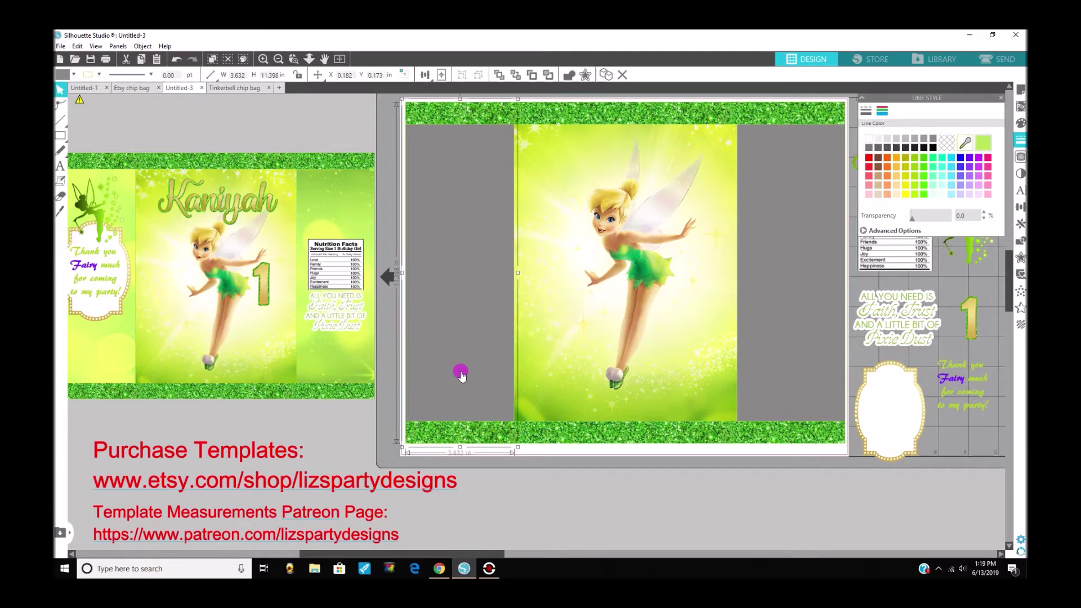
{"action": "left_click", "coordinate": [789, 310], "text": "shift"}
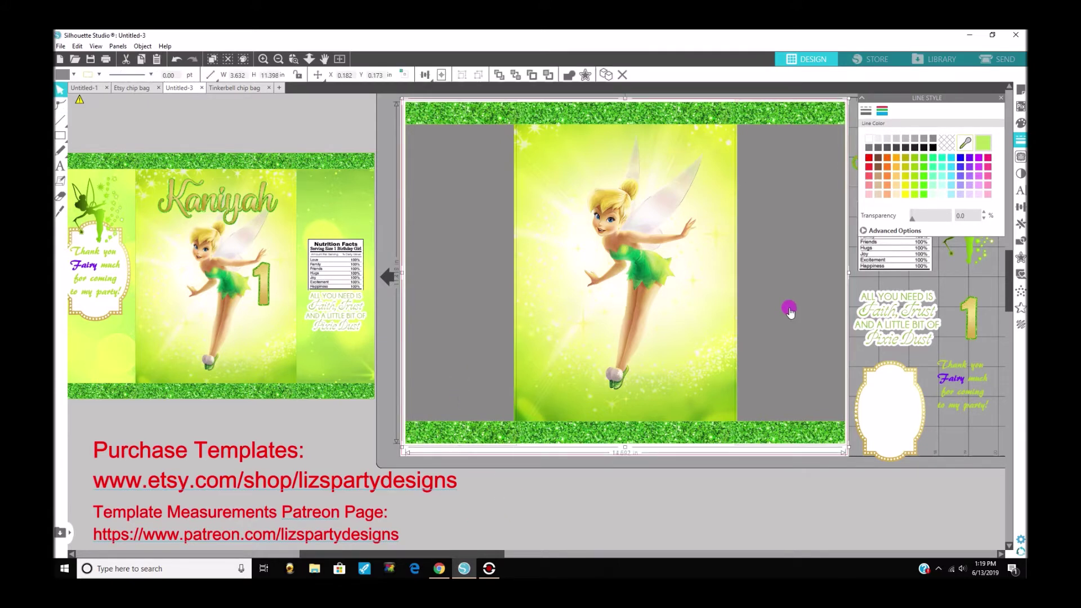
{"action": "left_click", "coordinate": [944, 59]}
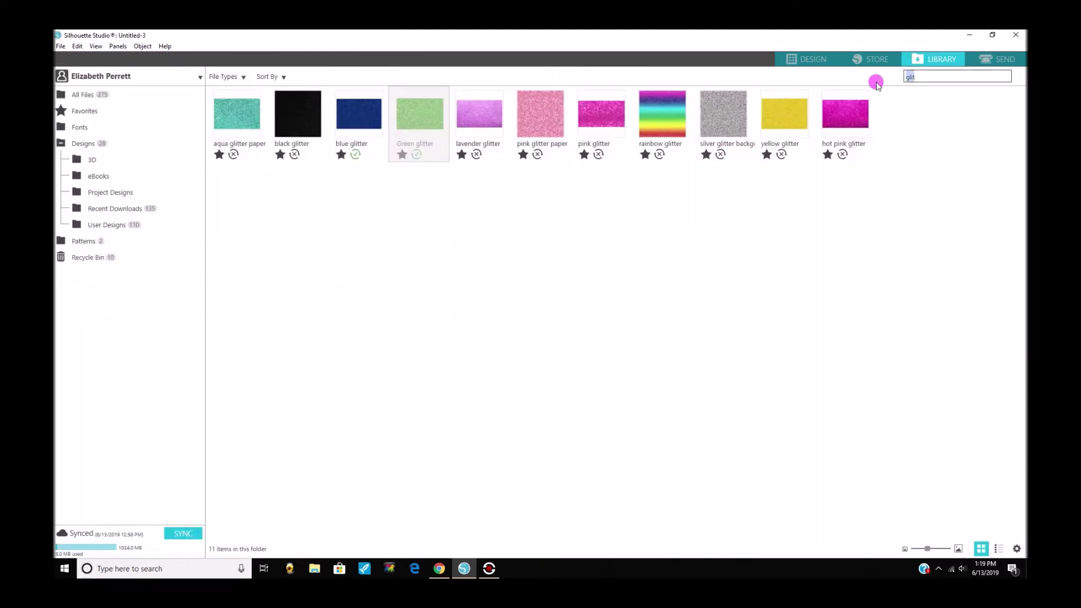
{"action": "type", "text": "tinker"}
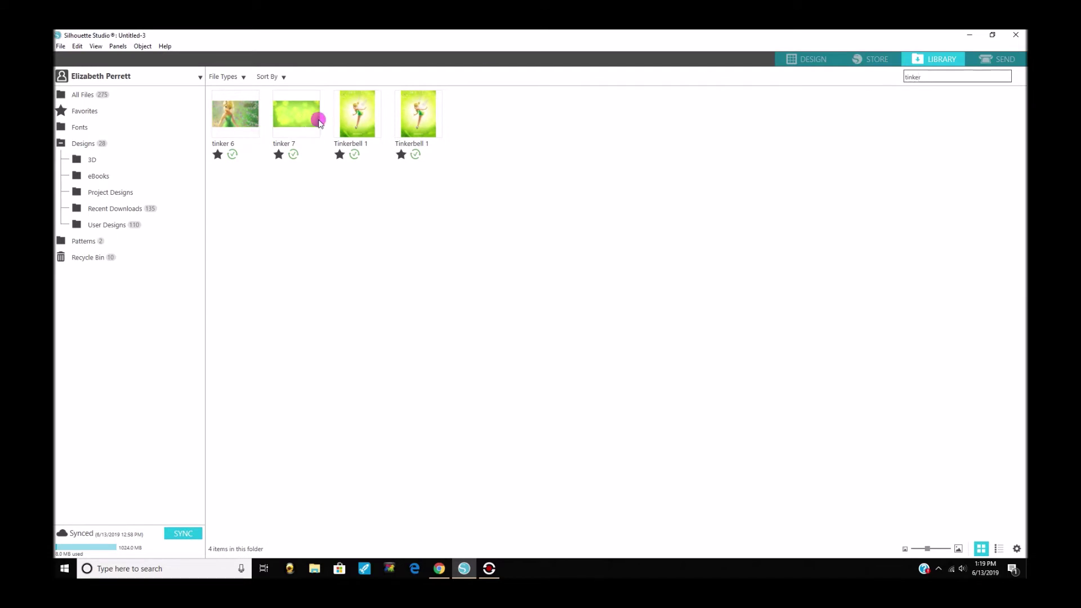
{"action": "left_click_drag", "start_coordinate": [318, 122], "coordinate": [855, 165]}
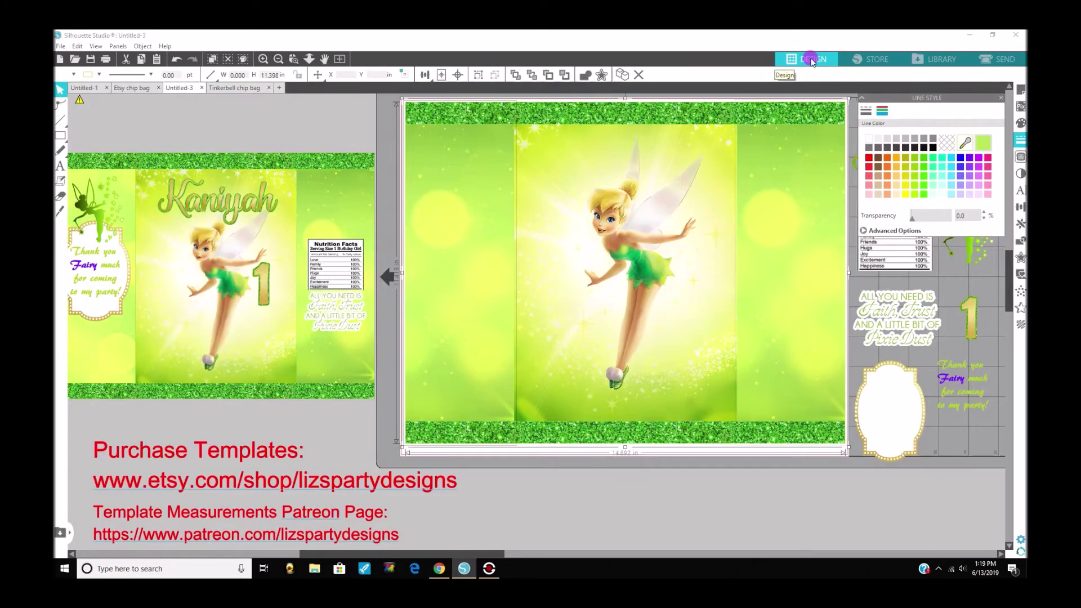
- Place the white ornate frame on the template's left side panel and the green fairy silhouette above it
{"action": "left_click", "coordinate": [899, 447]}
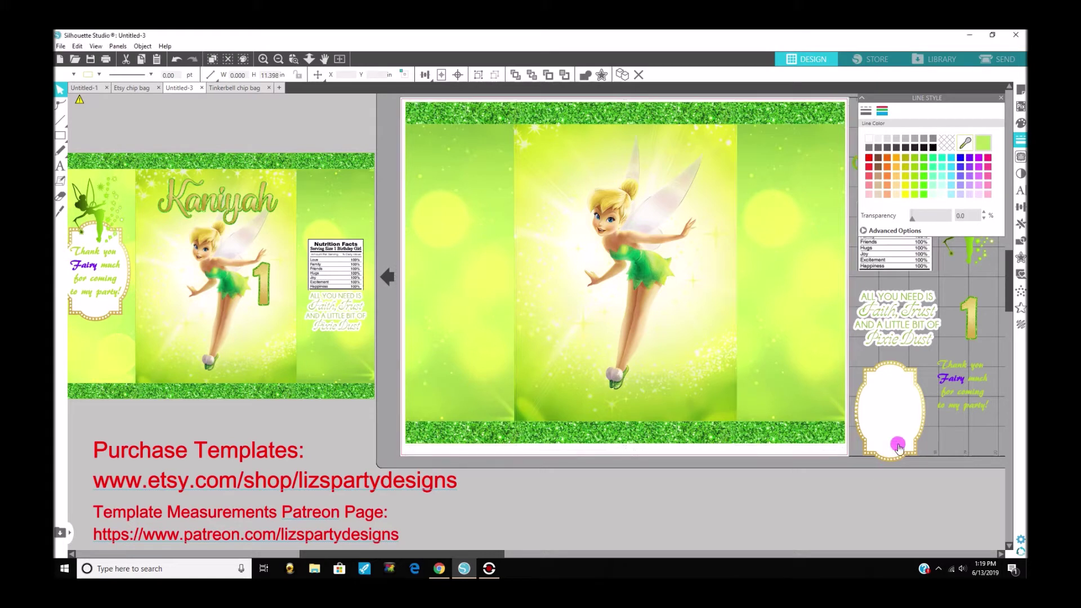
{"action": "left_click_drag", "start_coordinate": [908, 429], "coordinate": [473, 277]}
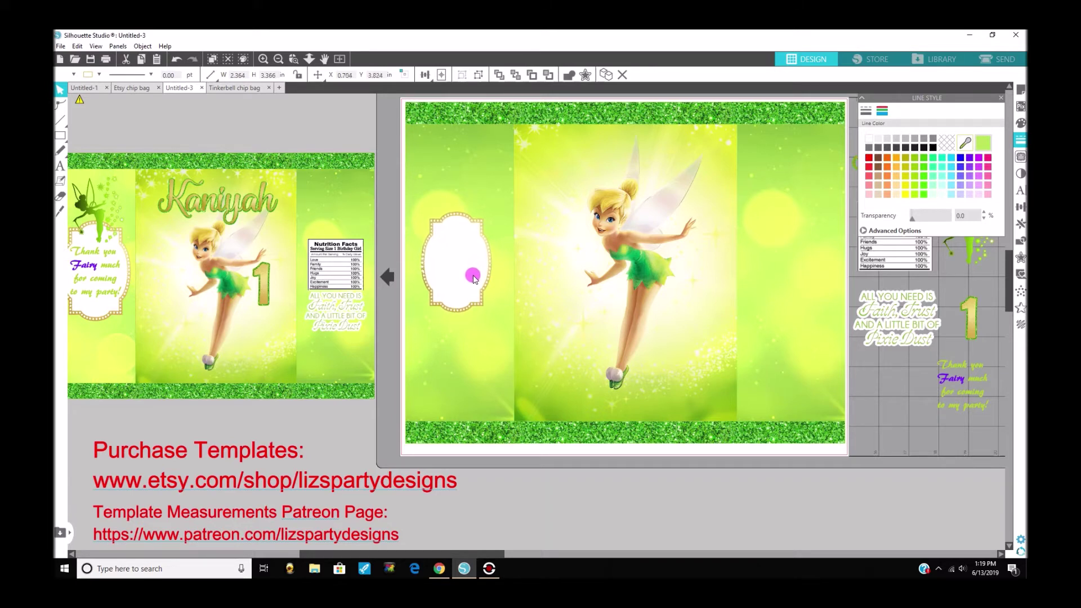
{"action": "left_click", "coordinate": [1000, 98]}
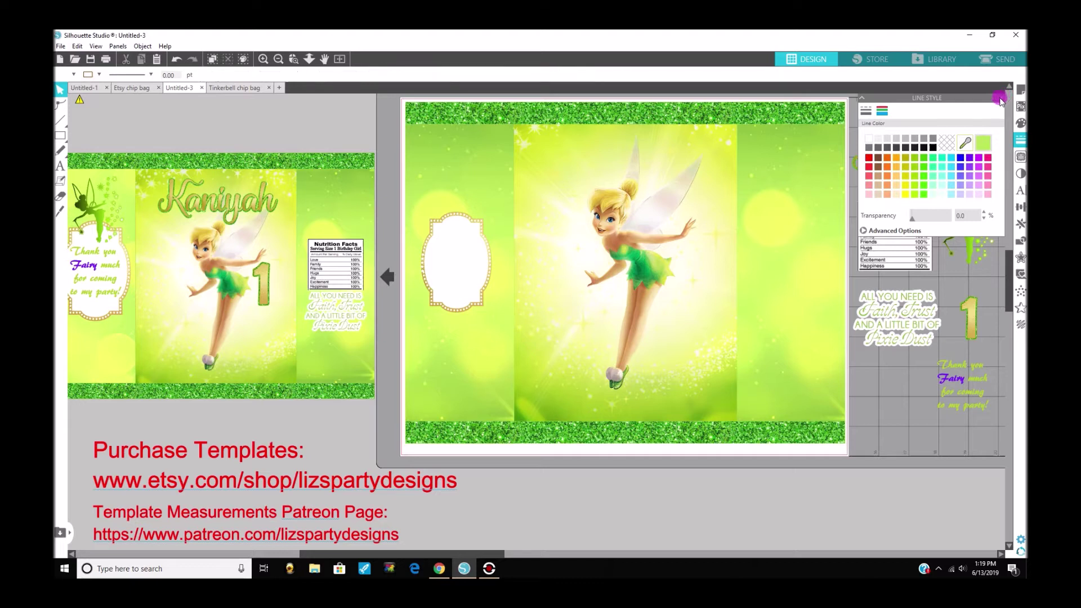
{"action": "left_click_drag", "start_coordinate": [966, 234], "coordinate": [460, 180]}
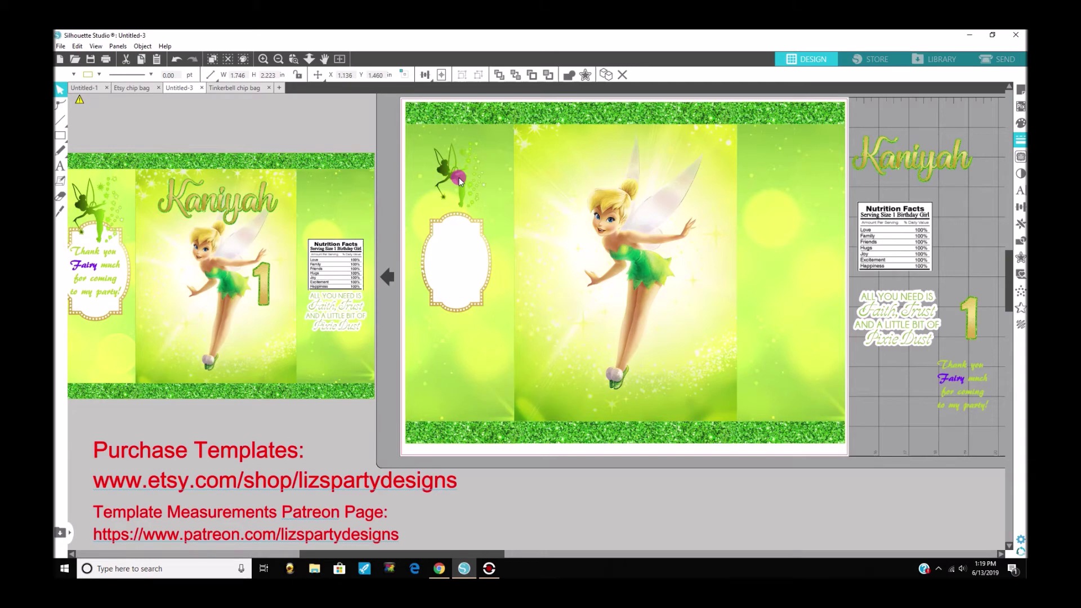
{"action": "left_click", "coordinate": [495, 371]}
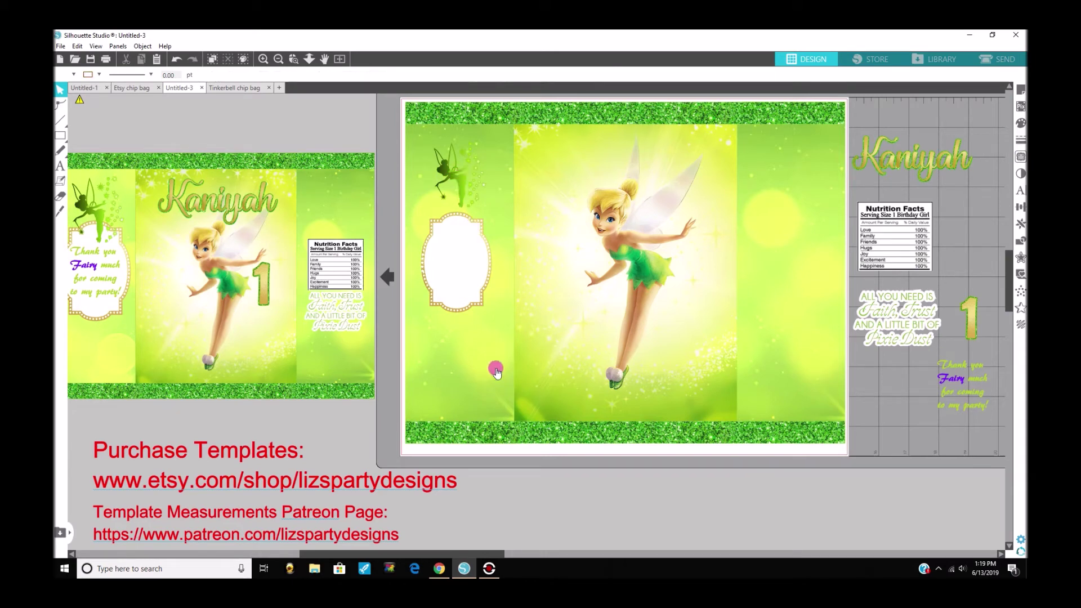
- Enlarge the left side panel's background pattern to a scale of about 174%
{"action": "left_click", "coordinate": [490, 368]}
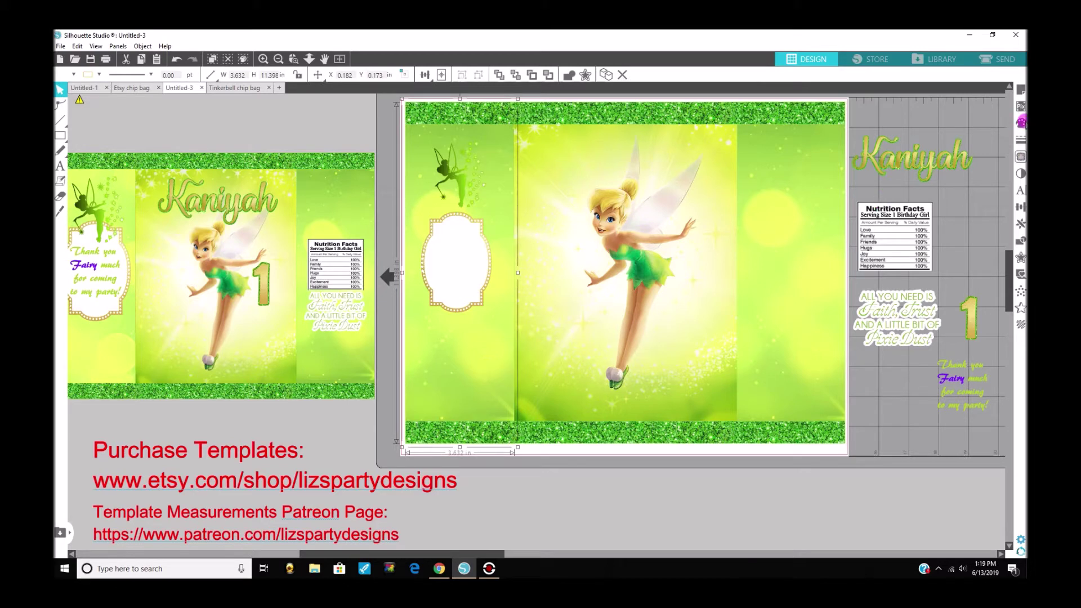
{"action": "left_click", "coordinate": [1021, 123]}
{"action": "left_click", "coordinate": [883, 112]}
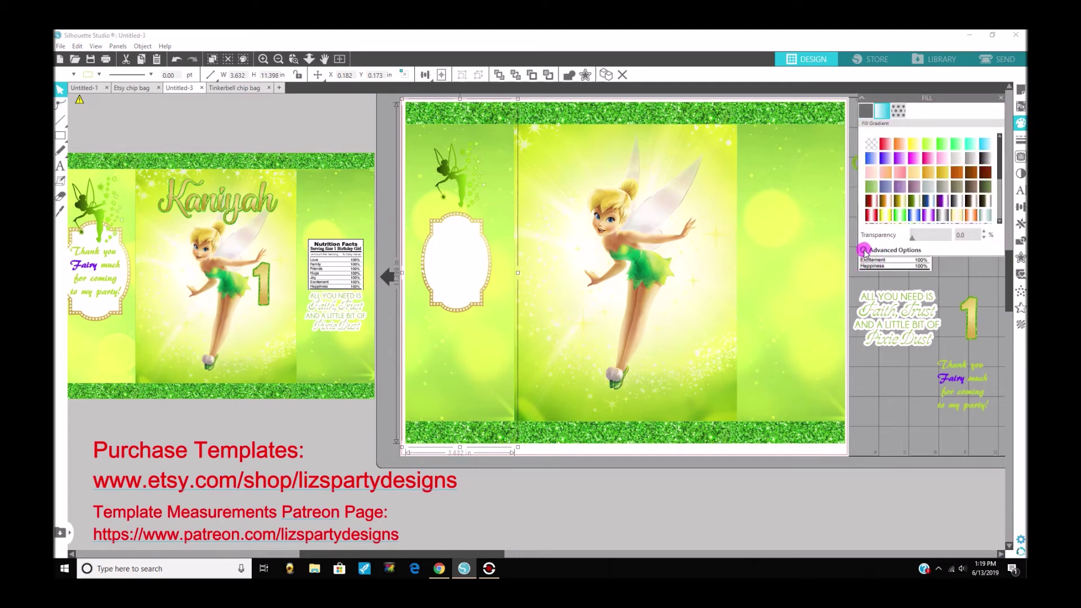
{"action": "left_click", "coordinate": [865, 251]}
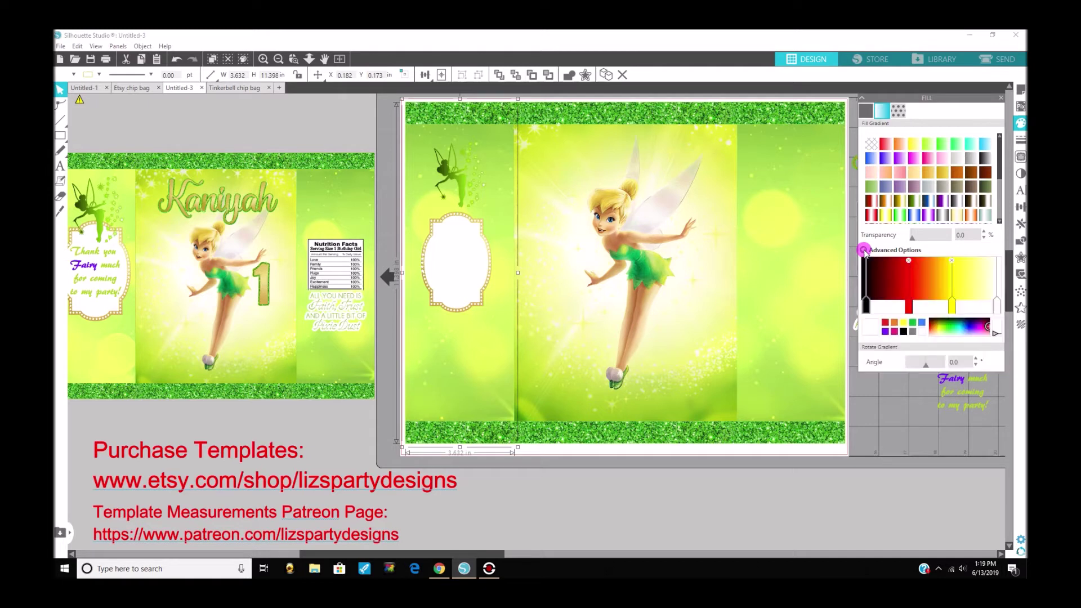
{"action": "left_click", "coordinate": [898, 112]}
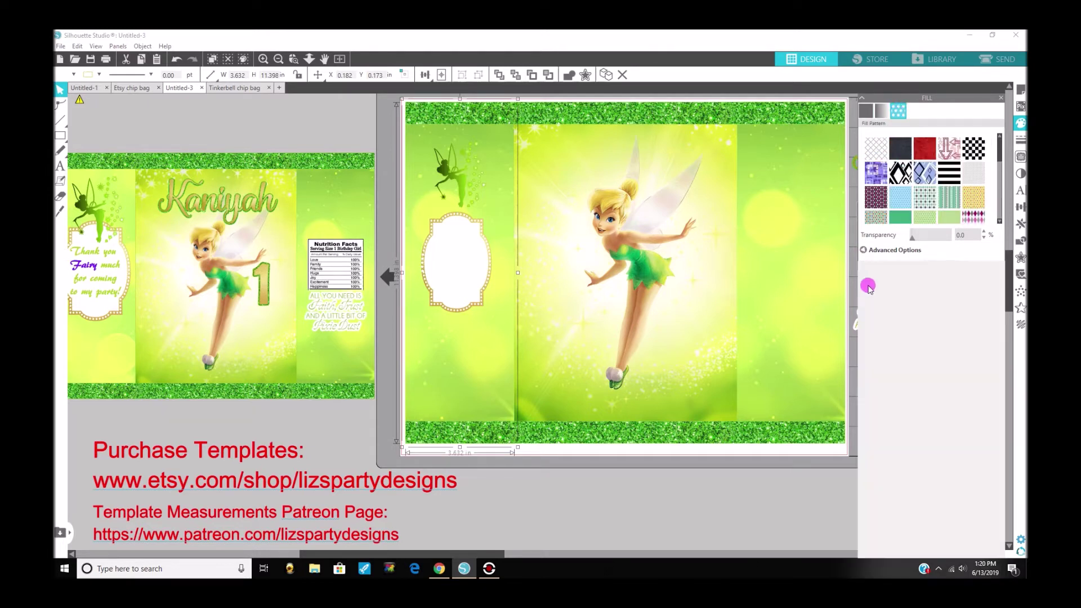
{"action": "left_click", "coordinate": [865, 251]}
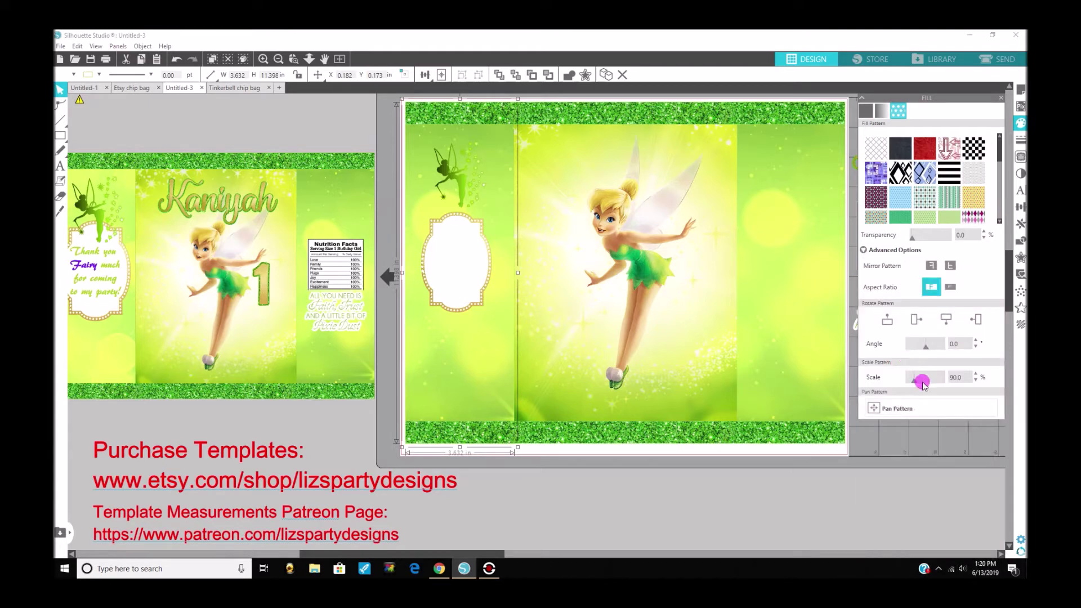
{"action": "left_click", "coordinate": [920, 380]}
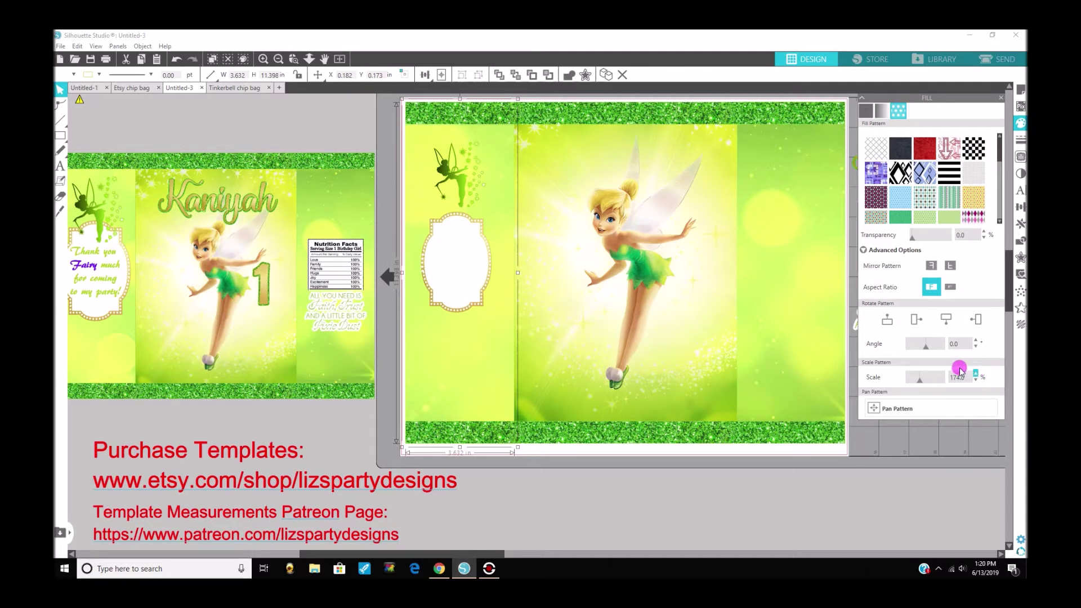
{"action": "left_click", "coordinate": [1000, 98]}
- Place the Nutrition Facts label in the middle of the template's right side panel
{"action": "left_click", "coordinate": [897, 242]}
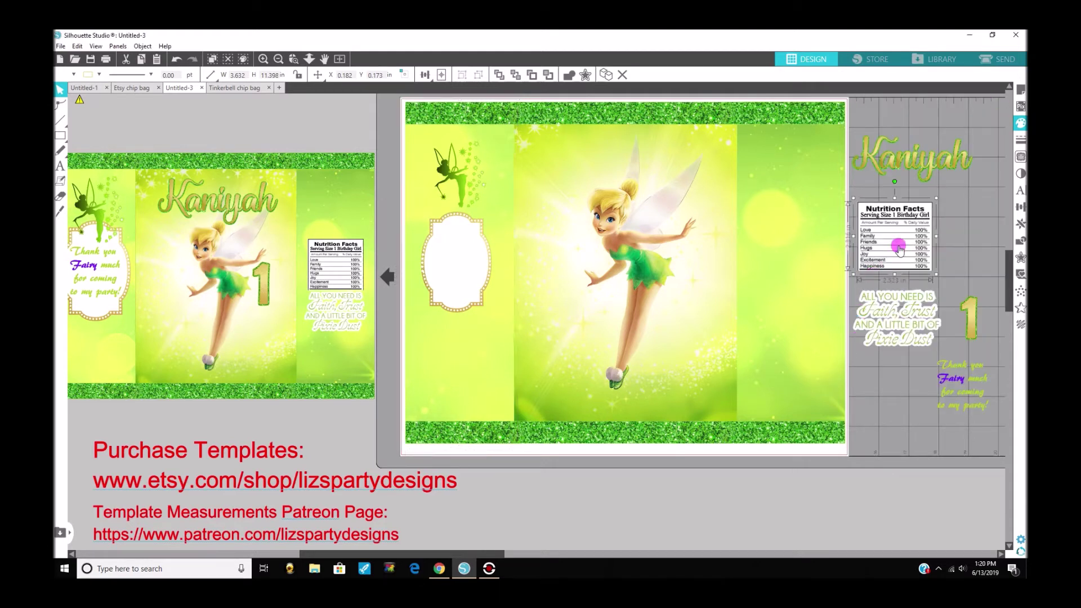
{"action": "left_click_drag", "start_coordinate": [834, 260], "coordinate": [796, 263]}
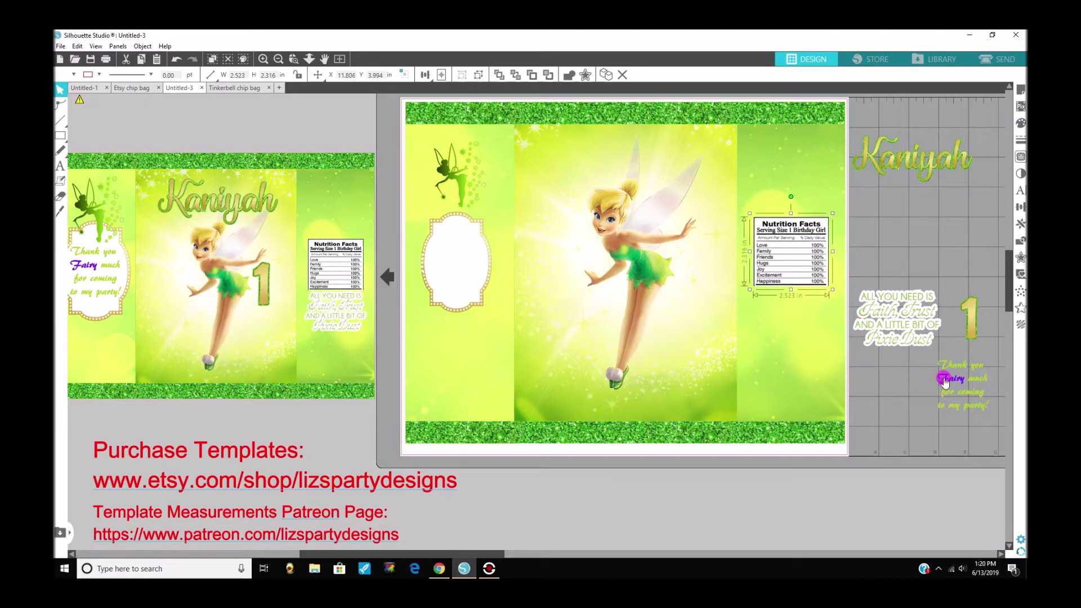
- Place the "Thank you Fairy much" text inside the white frame and lower the fairy silhouette onto the frame's upper edge
{"action": "left_click_drag", "start_coordinate": [945, 382], "coordinate": [441, 260]}
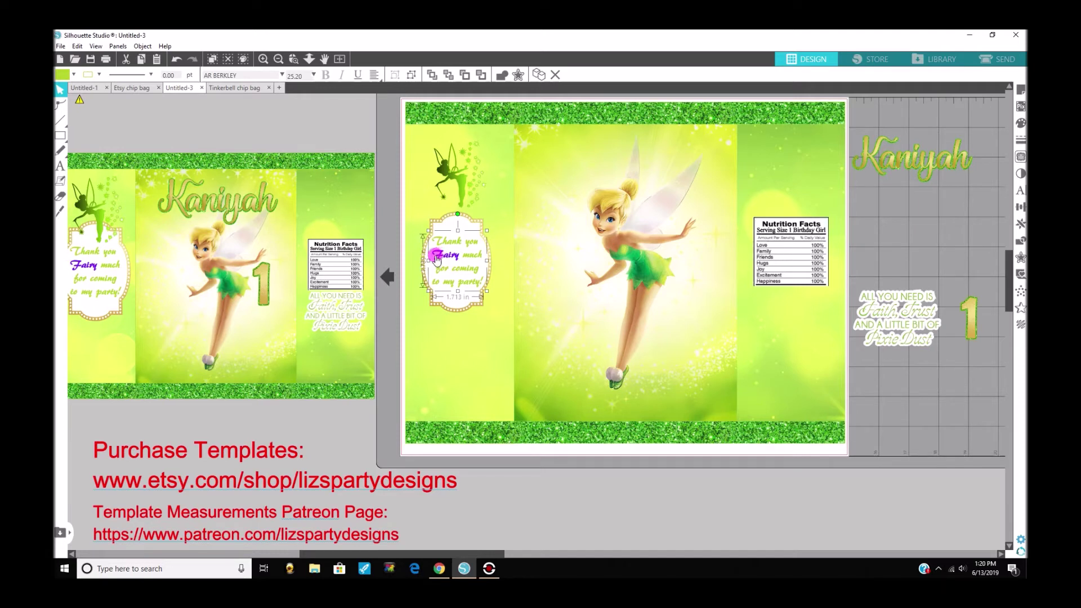
{"action": "left_click_drag", "start_coordinate": [432, 257], "coordinate": [432, 258]}
{"action": "left_click", "coordinate": [461, 207]}
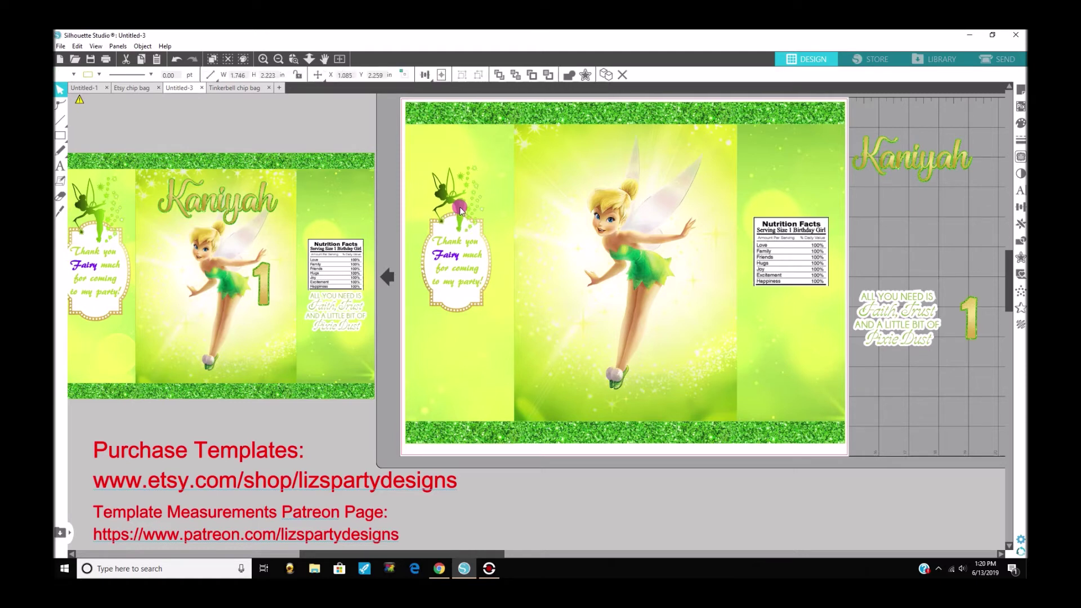
{"action": "left_click_drag", "start_coordinate": [461, 211], "coordinate": [461, 212]}
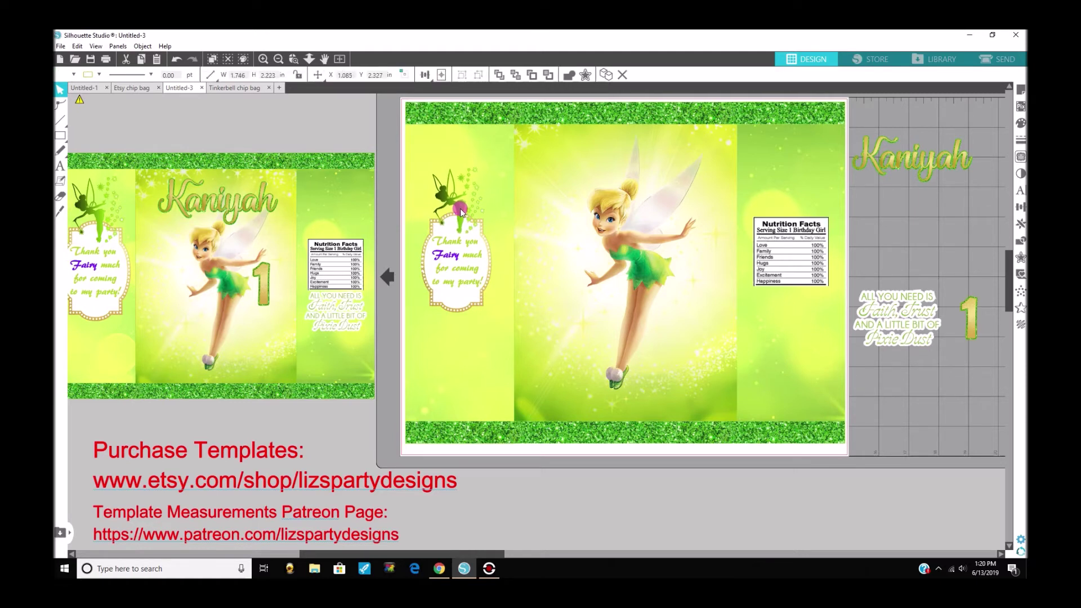
- Place the "All you need is Faith, Trust" quote directly below the Nutrition Facts label on the right side panel
{"action": "left_click", "coordinate": [844, 328]}
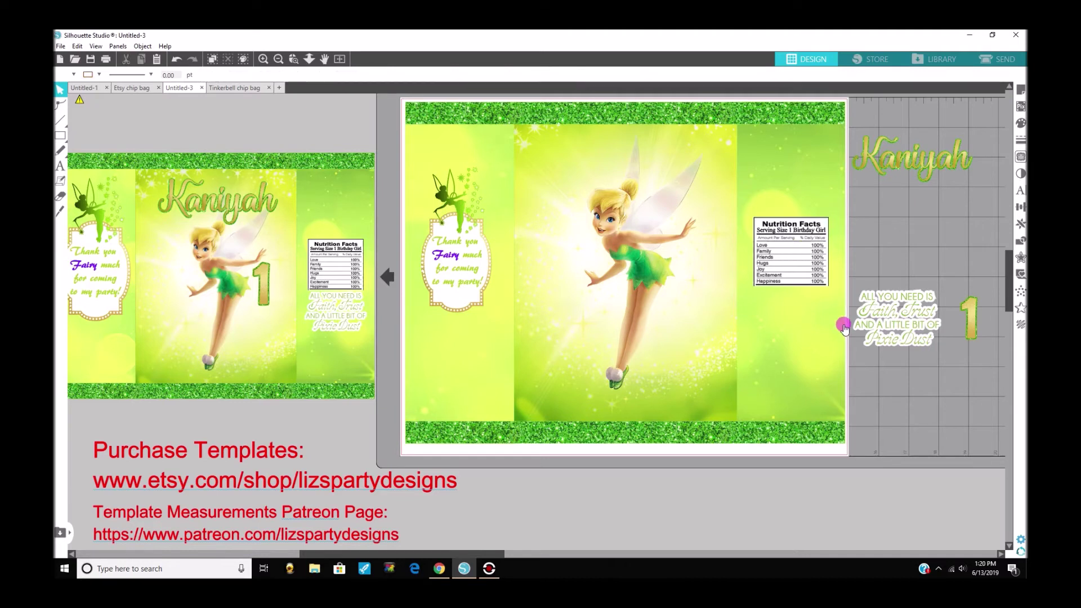
{"action": "left_click_drag", "start_coordinate": [890, 334], "coordinate": [813, 330]}
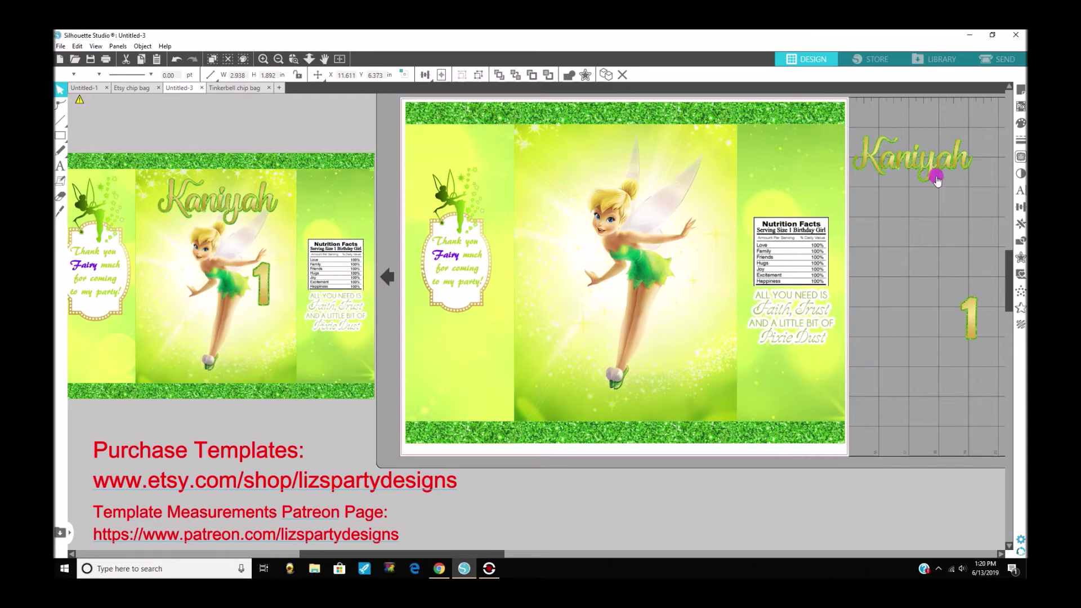
- Move the child's name graphic into the empty area below the page and place a duplicate beside it
{"action": "left_click_drag", "start_coordinate": [930, 168], "coordinate": [645, 510]}
{"action": "scroll", "coordinate": [755, 494], "scroll_direction": "down", "scroll_amount": 1}
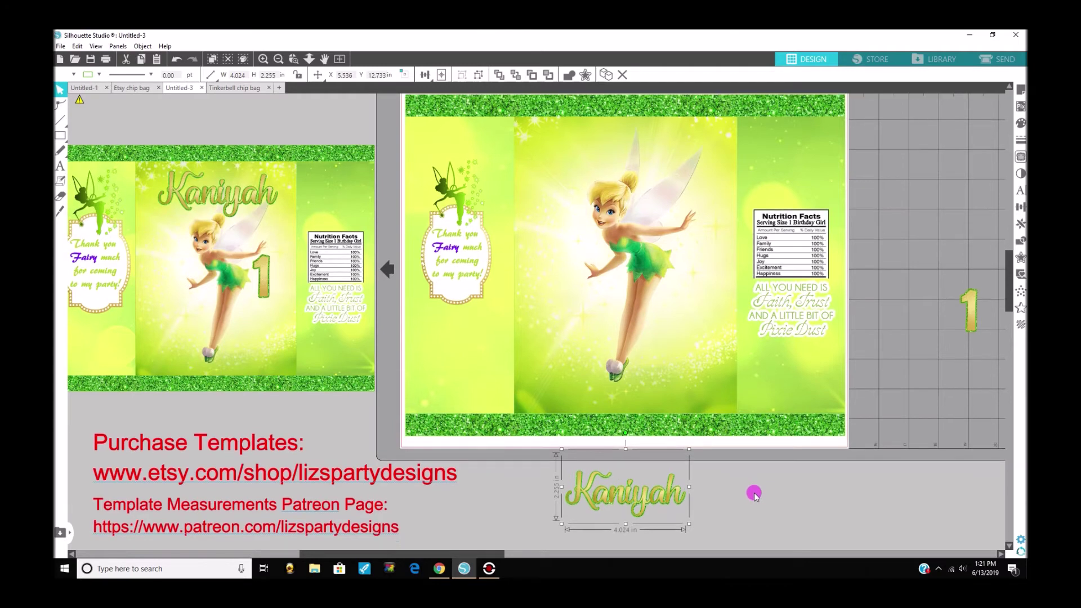
{"action": "scroll", "coordinate": [754, 494], "scroll_direction": "down", "scroll_amount": 2}
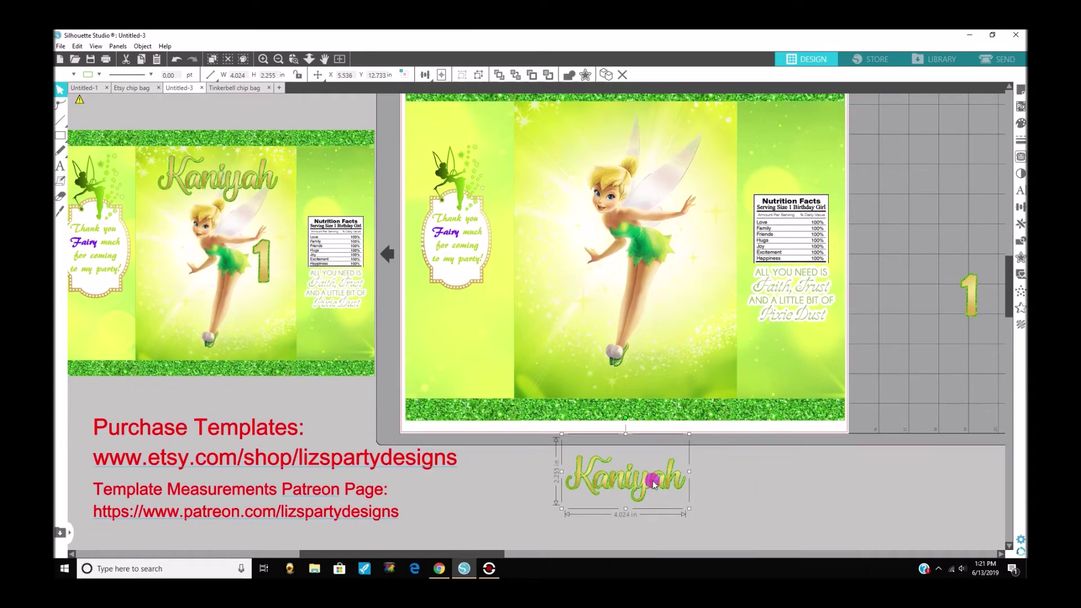
{"action": "right_click", "coordinate": [653, 485]}
{"action": "left_click", "coordinate": [747, 294]}
{"action": "left_click_drag", "start_coordinate": [668, 488], "coordinate": [788, 474]}
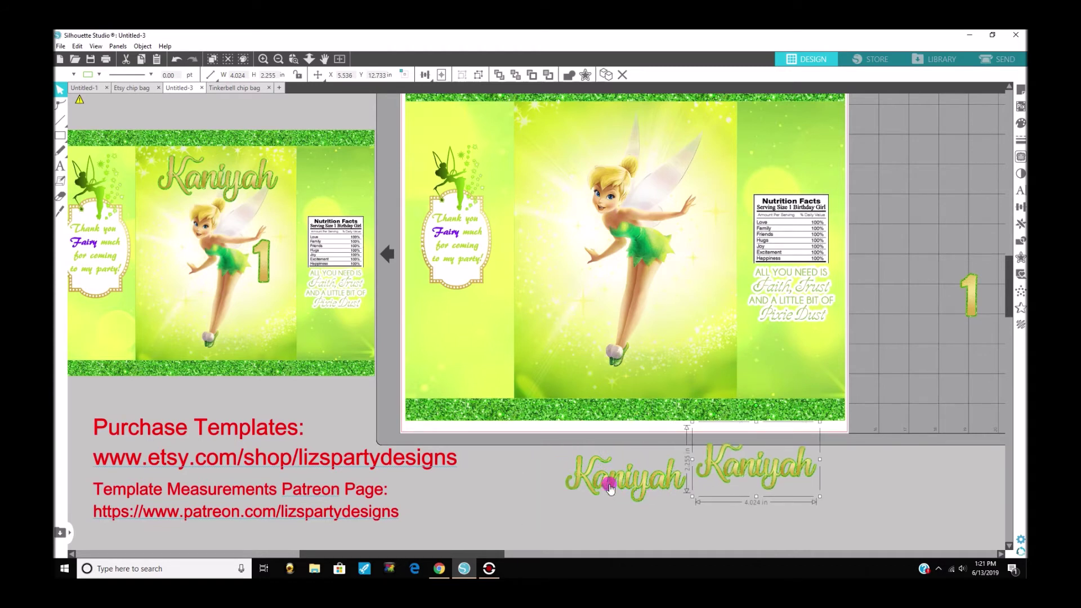
- Spread the two name graphics apart, ungroup the duplicate and move its green glitter layer away from the gold text
{"action": "left_click_drag", "start_coordinate": [610, 489], "coordinate": [532, 489]}
{"action": "left_click_drag", "start_coordinate": [732, 468], "coordinate": [704, 484]}
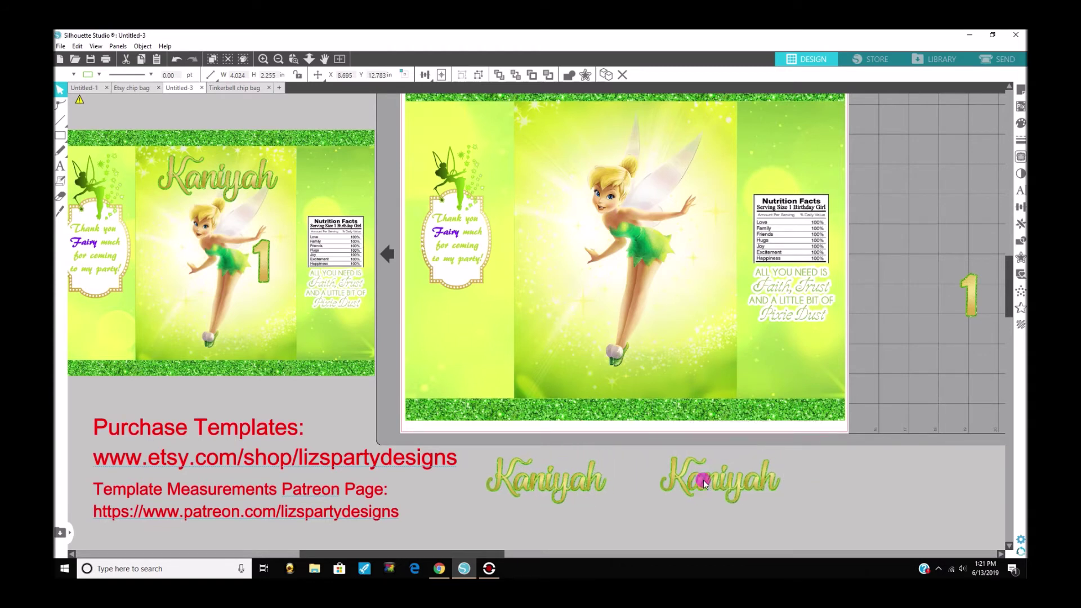
{"action": "right_click", "coordinate": [704, 483]}
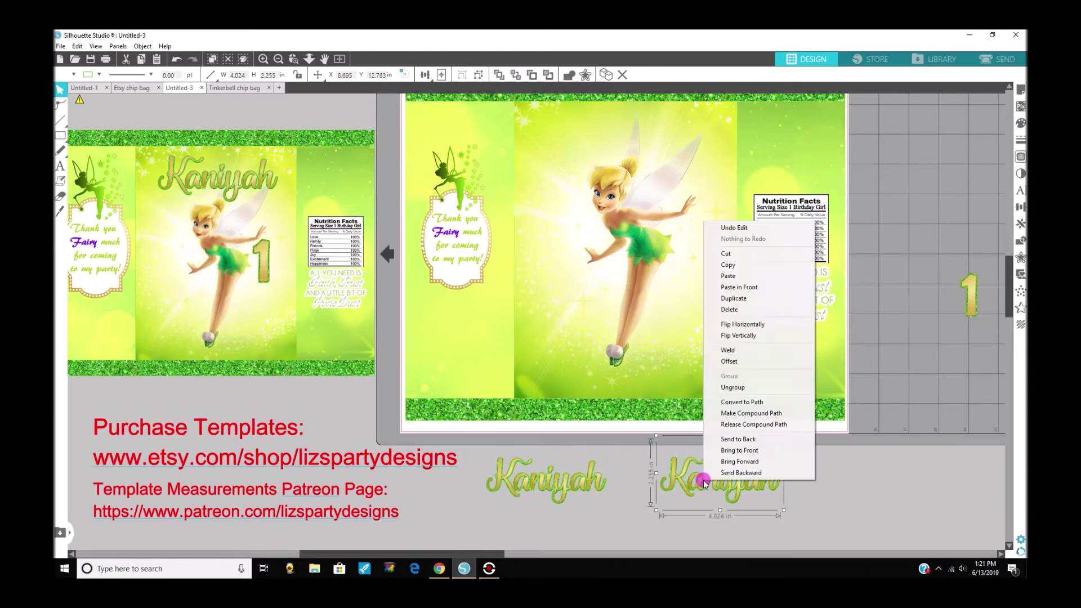
{"action": "left_click", "coordinate": [732, 379]}
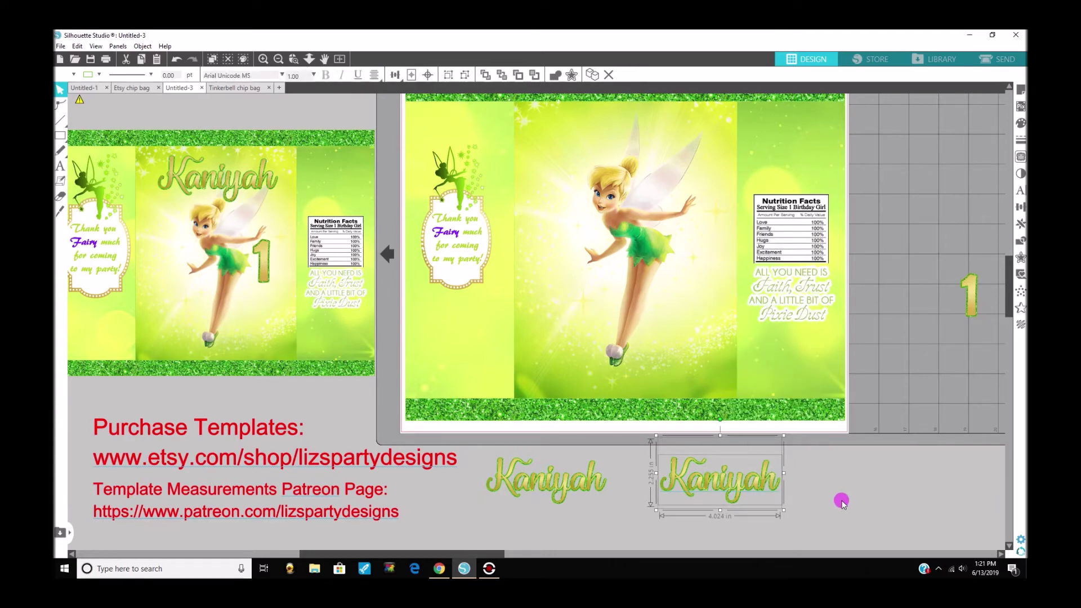
{"action": "left_click", "coordinate": [842, 501]}
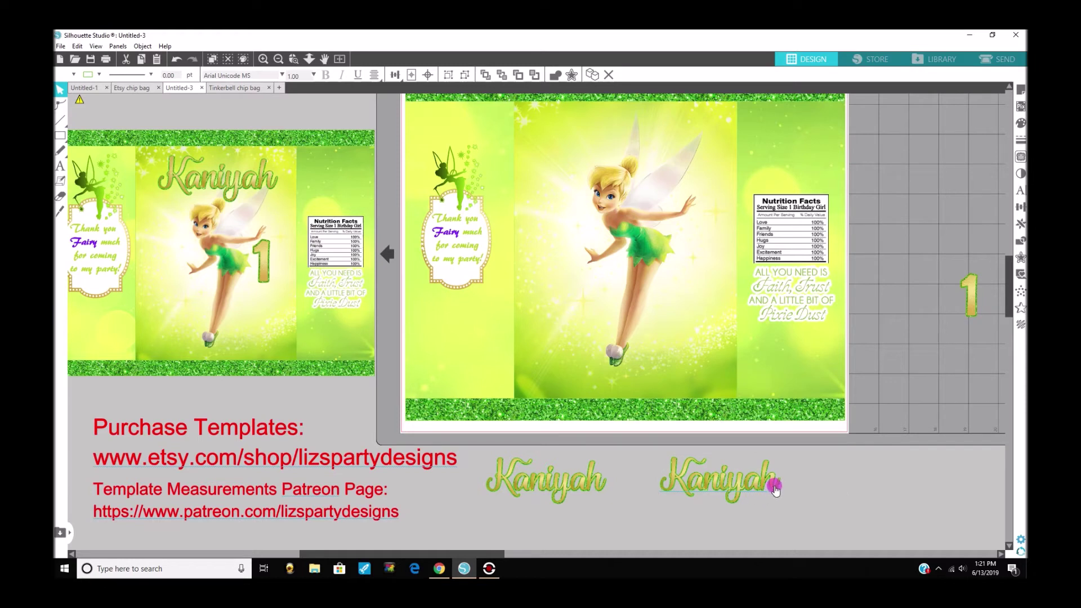
{"action": "left_click_drag", "start_coordinate": [769, 482], "coordinate": [907, 486]}
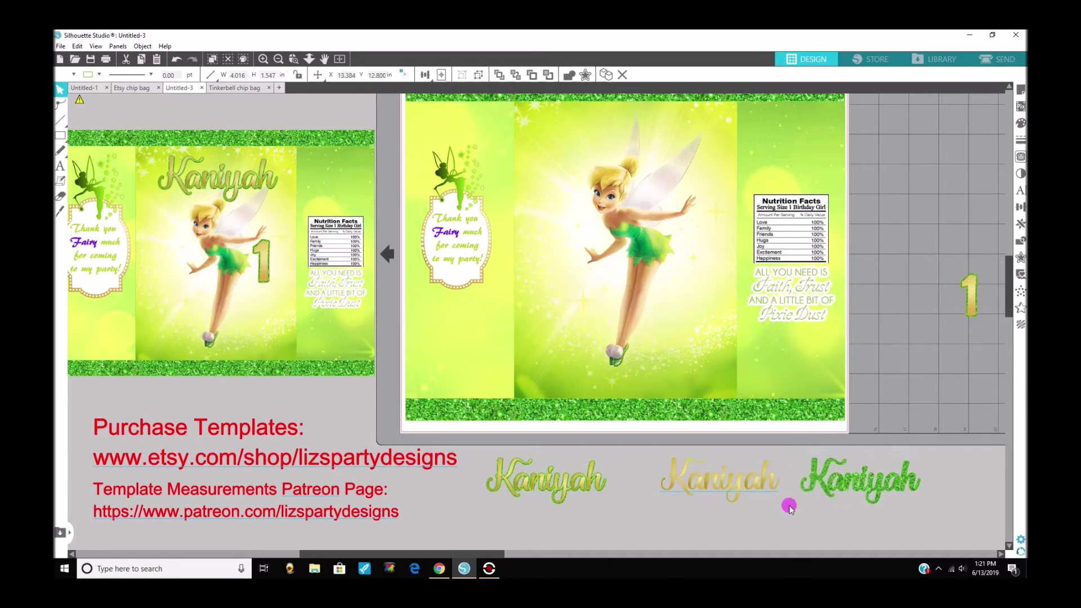
- Check that the gold name layer is editable text and view its font in the text style settings
{"action": "left_click", "coordinate": [765, 484]}
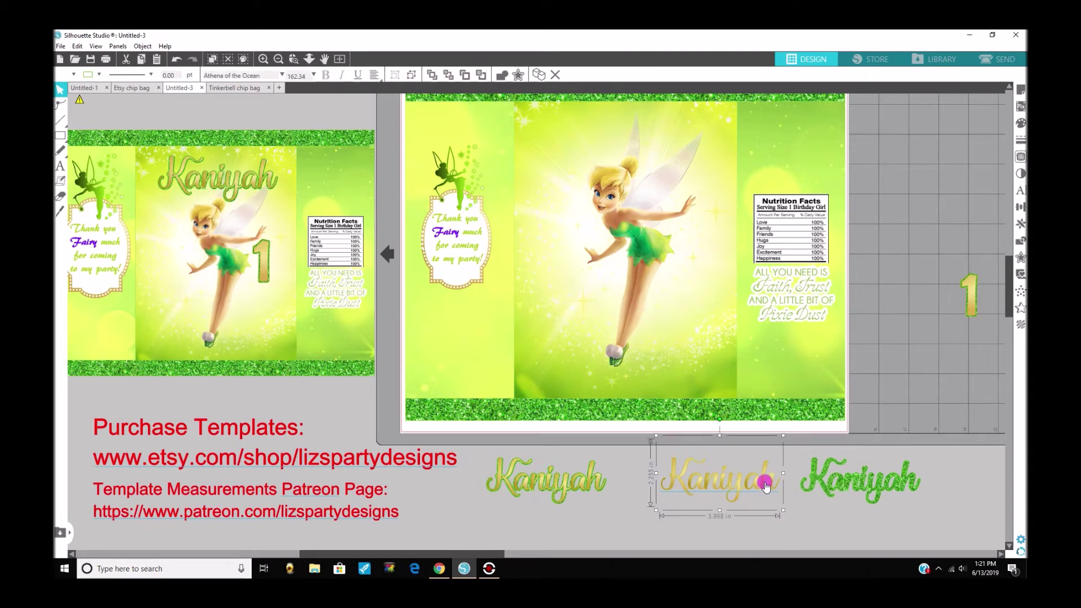
{"action": "double_click", "coordinate": [765, 485]}
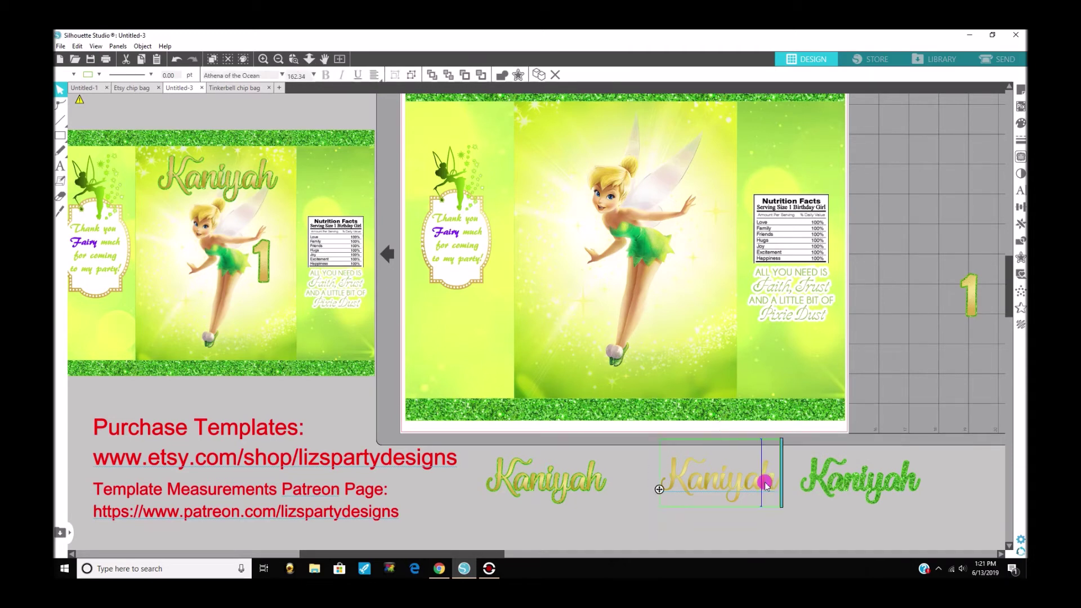
{"action": "left_click", "coordinate": [809, 500]}
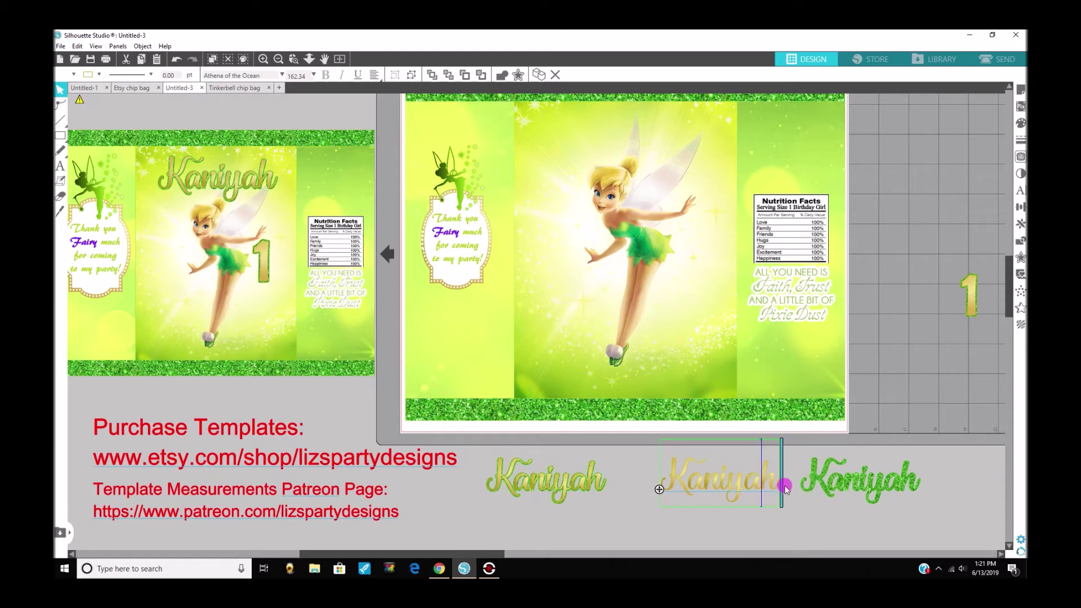
{"action": "left_click", "coordinate": [708, 490]}
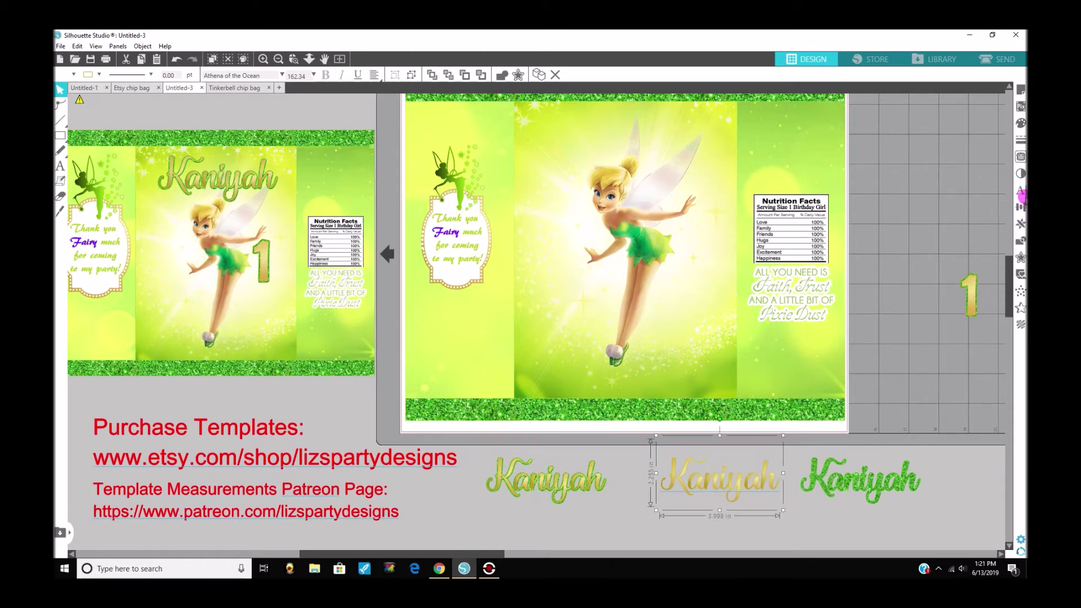
{"action": "left_click", "coordinate": [1022, 191]}
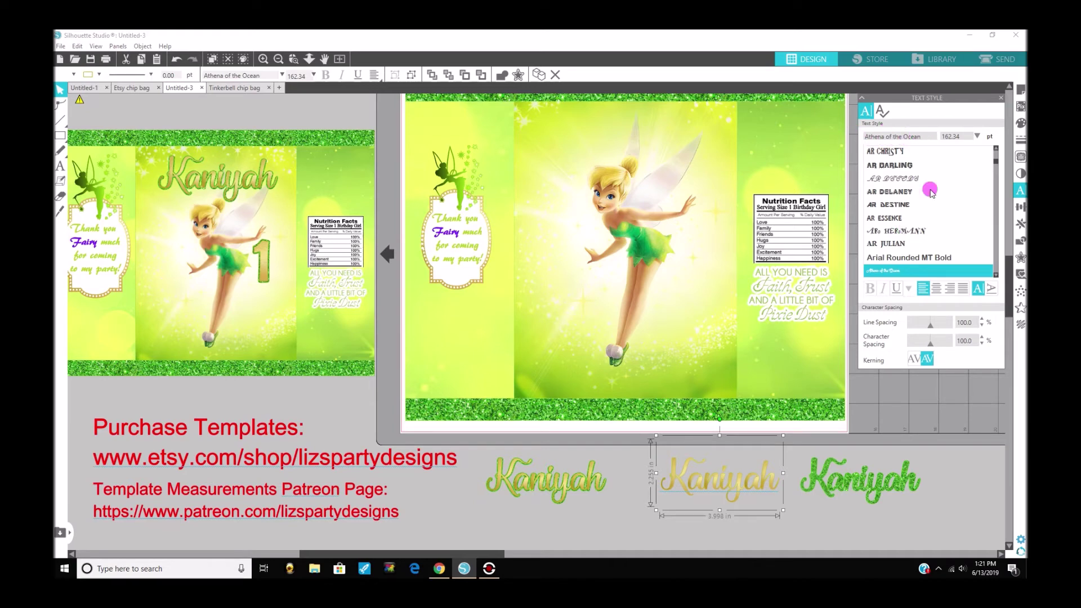
{"action": "left_click", "coordinate": [810, 514]}
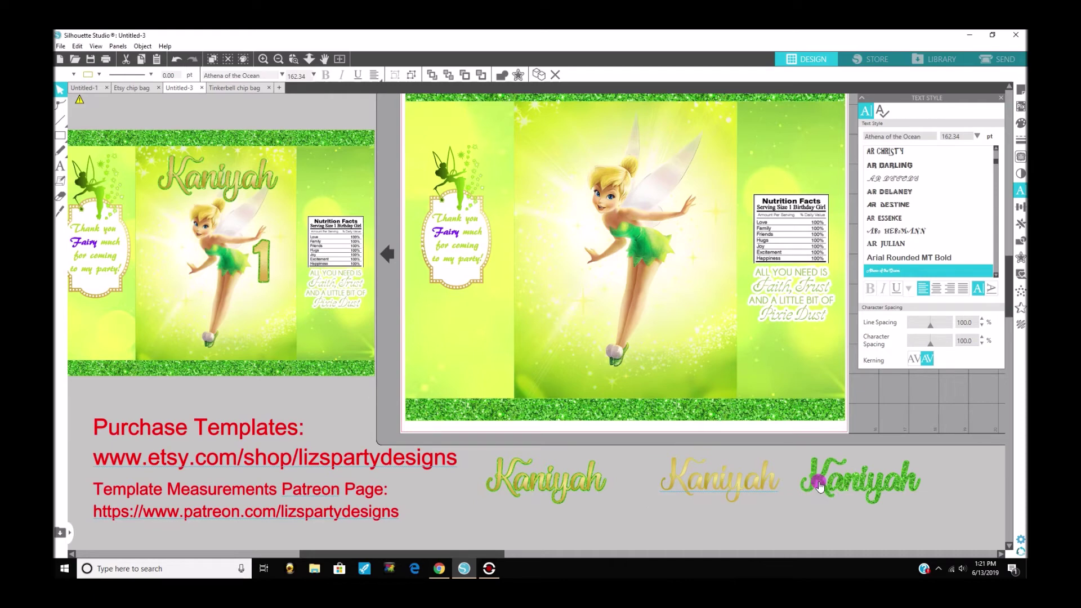
- Create an external offset of 0.05 in with square corners around the gold name text
{"action": "left_click", "coordinate": [820, 483]}
{"action": "left_click", "coordinate": [762, 486]}
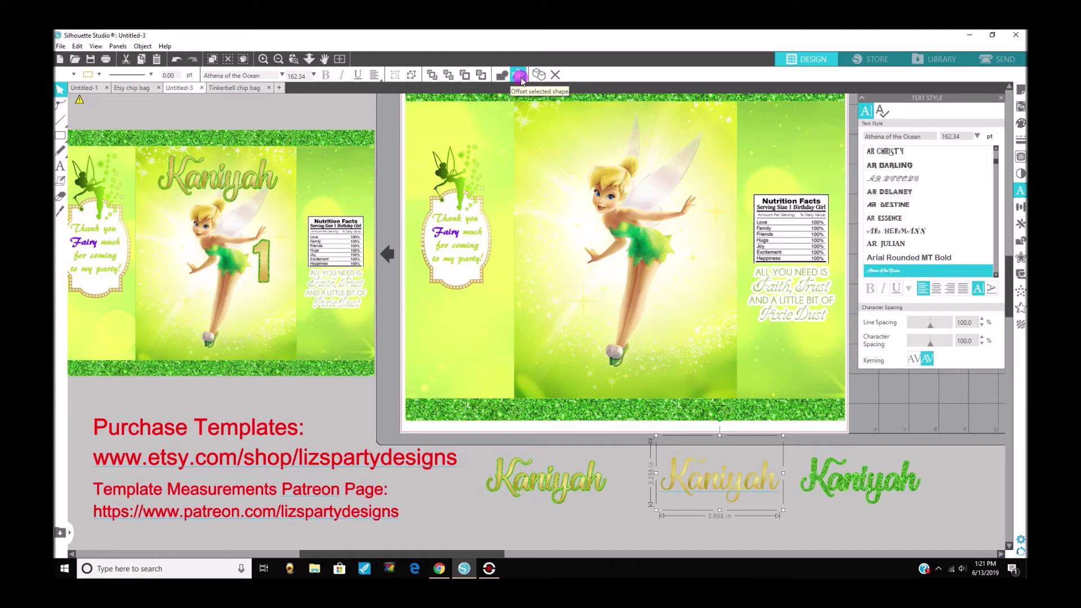
{"action": "left_click", "coordinate": [520, 75]}
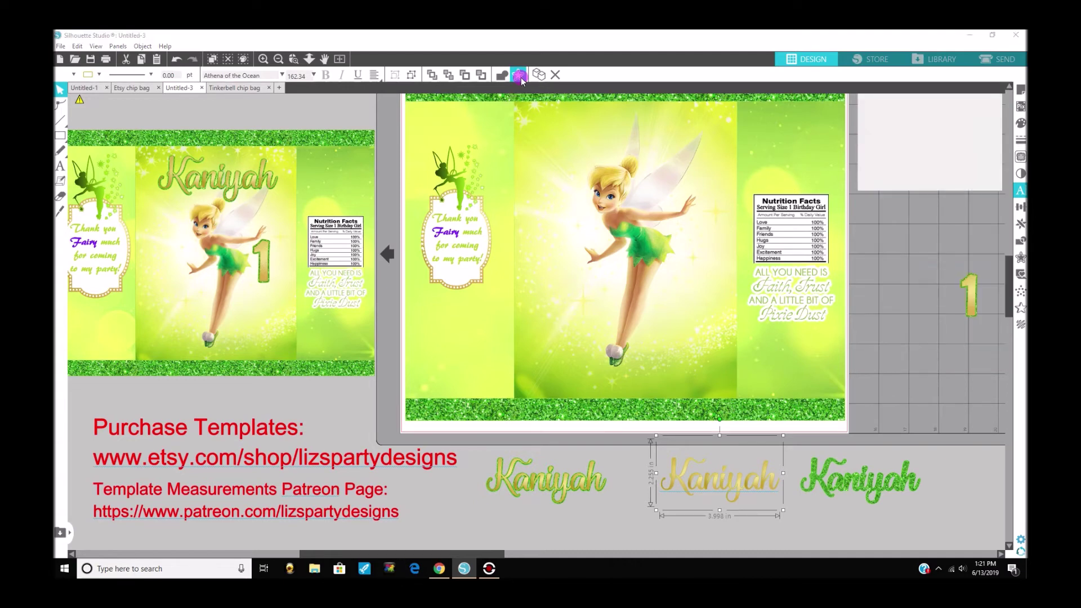
{"action": "left_click", "coordinate": [882, 123]}
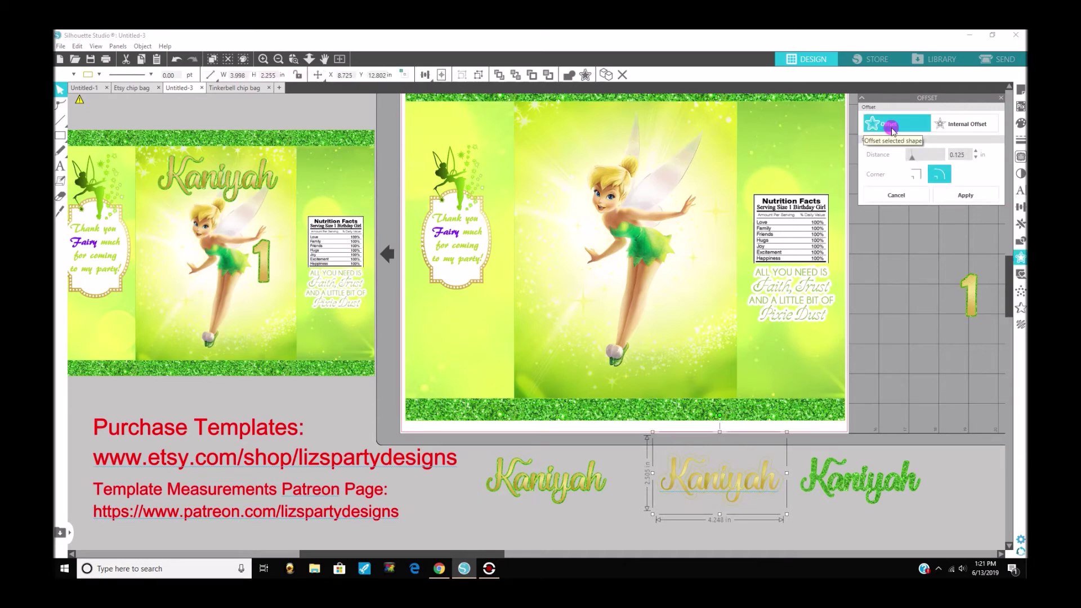
{"action": "double_click", "coordinate": [960, 155]}
{"action": "type", "text": "0"}
{"action": "left_click", "coordinate": [937, 156]}
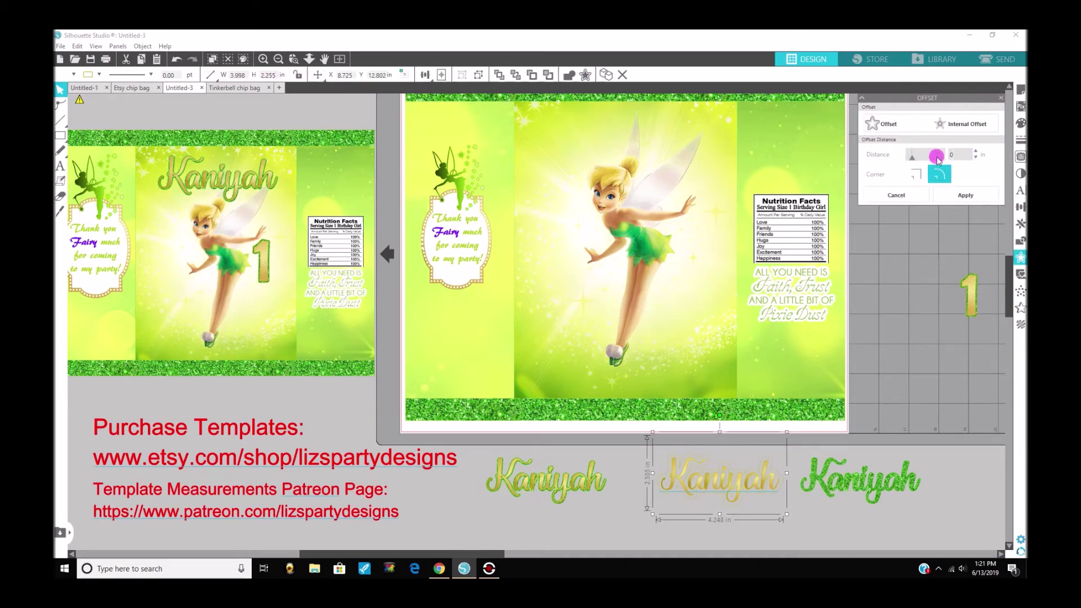
{"action": "left_click", "coordinate": [913, 175]}
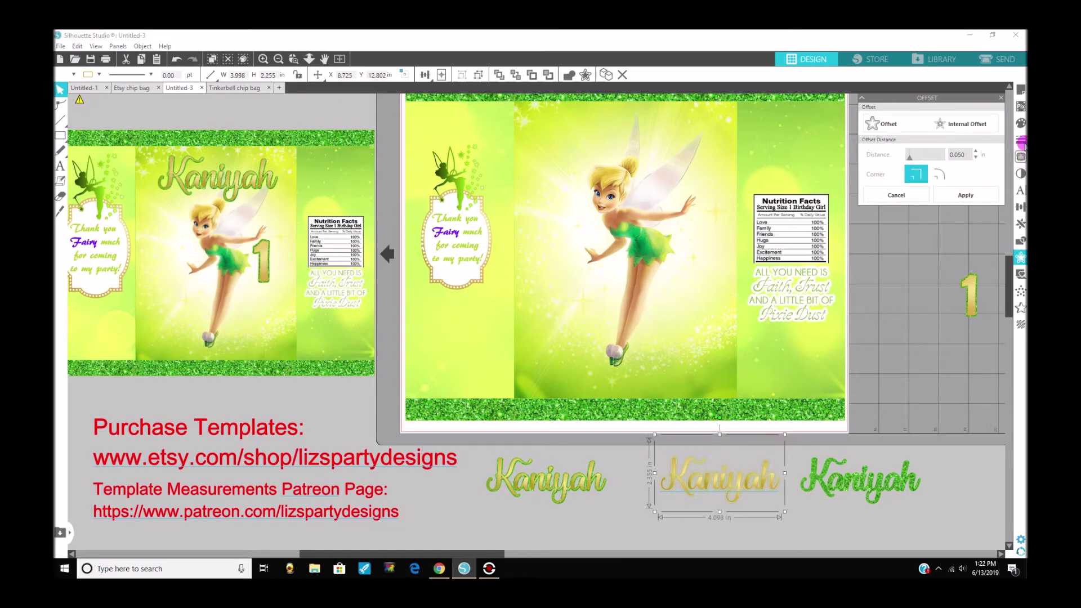
- Search the library for "glitter" and fill the name's offset with the Green glitter pattern
{"action": "left_click", "coordinate": [948, 58]}
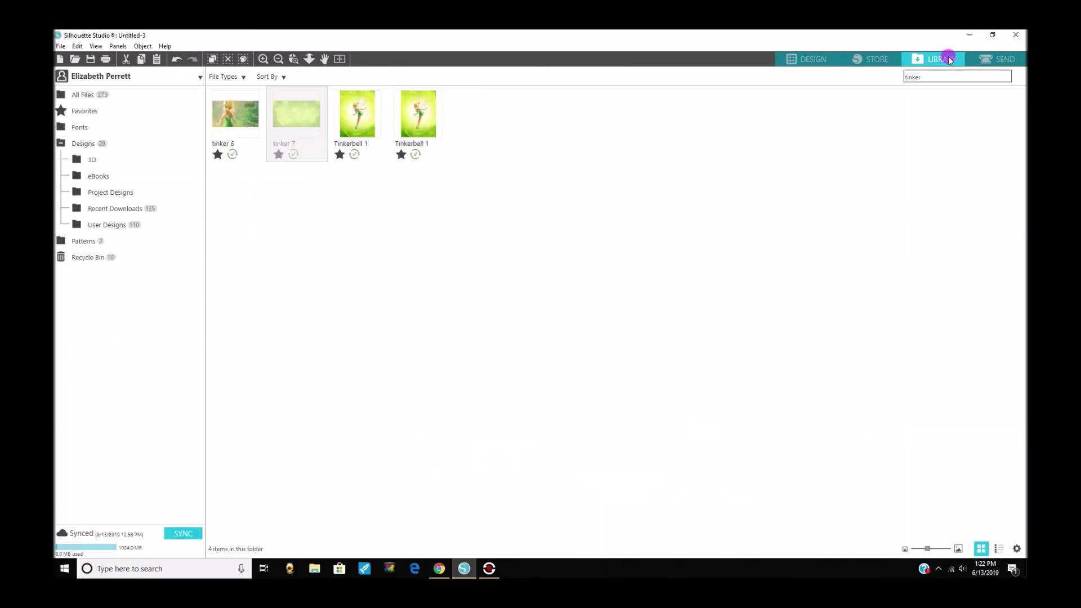
{"action": "left_click", "coordinate": [928, 78]}
{"action": "left_click_drag", "start_coordinate": [928, 78], "coordinate": [862, 83]}
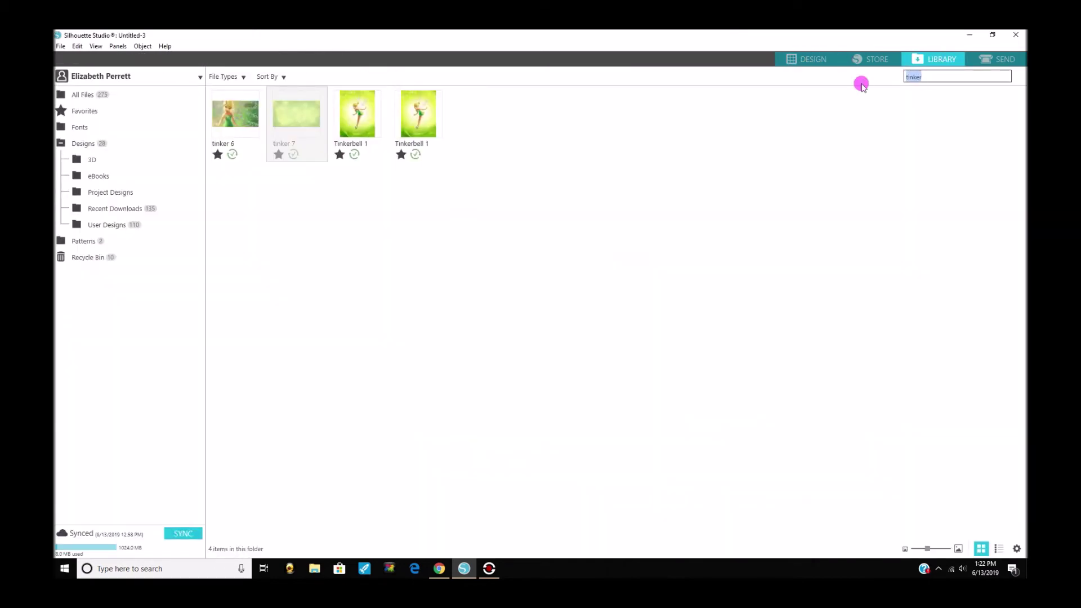
{"action": "type", "text": "glitter"}
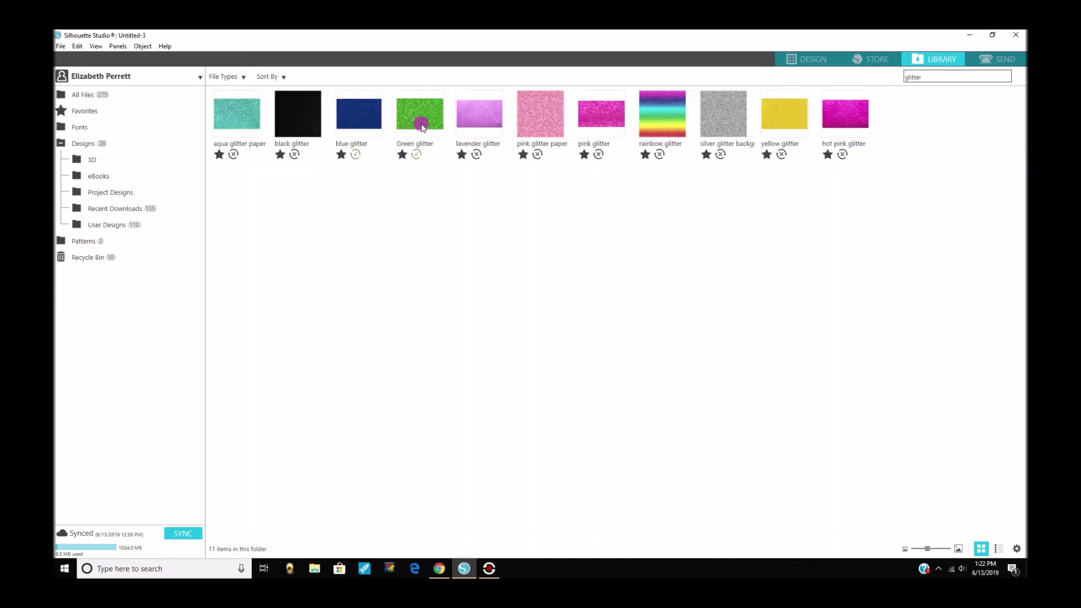
{"action": "left_click_drag", "start_coordinate": [423, 127], "coordinate": [808, 59]}
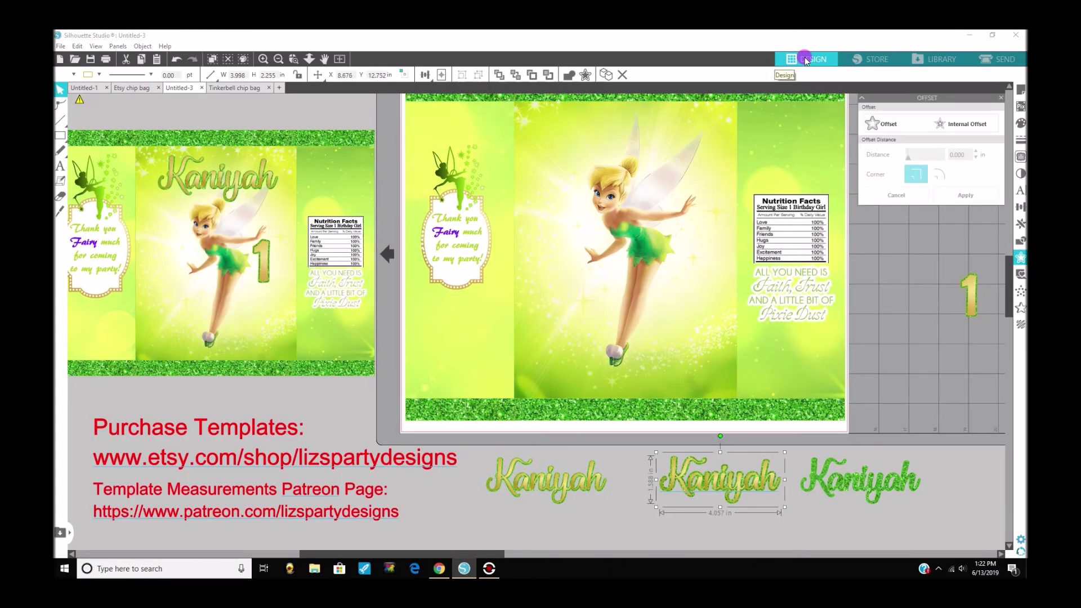
- Set the line colour of the glitter-filled offset to green
{"action": "left_click", "coordinate": [1020, 140]}
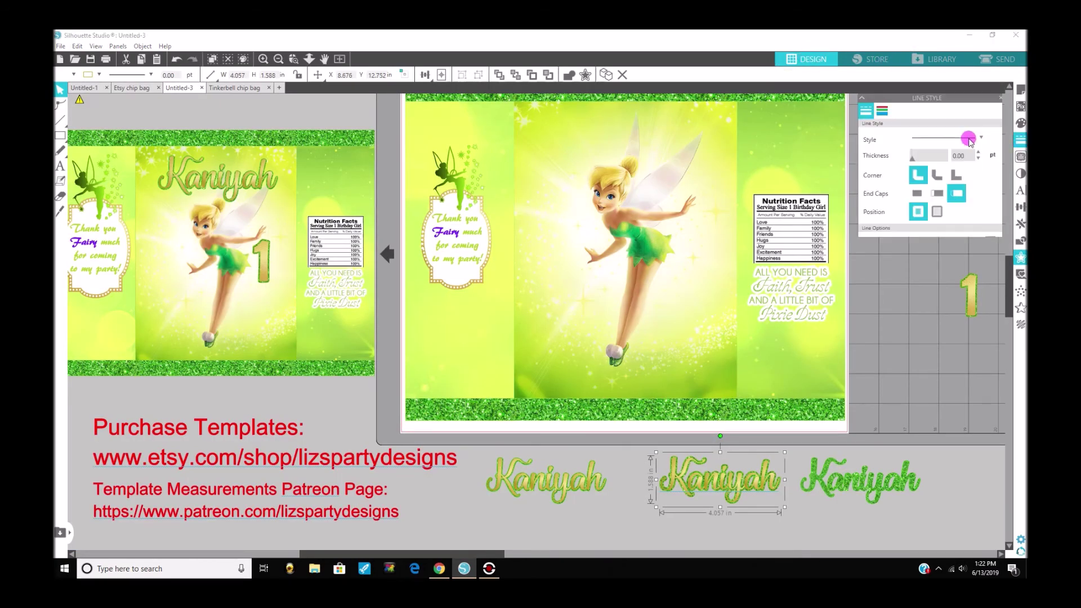
{"action": "left_click", "coordinate": [882, 110]}
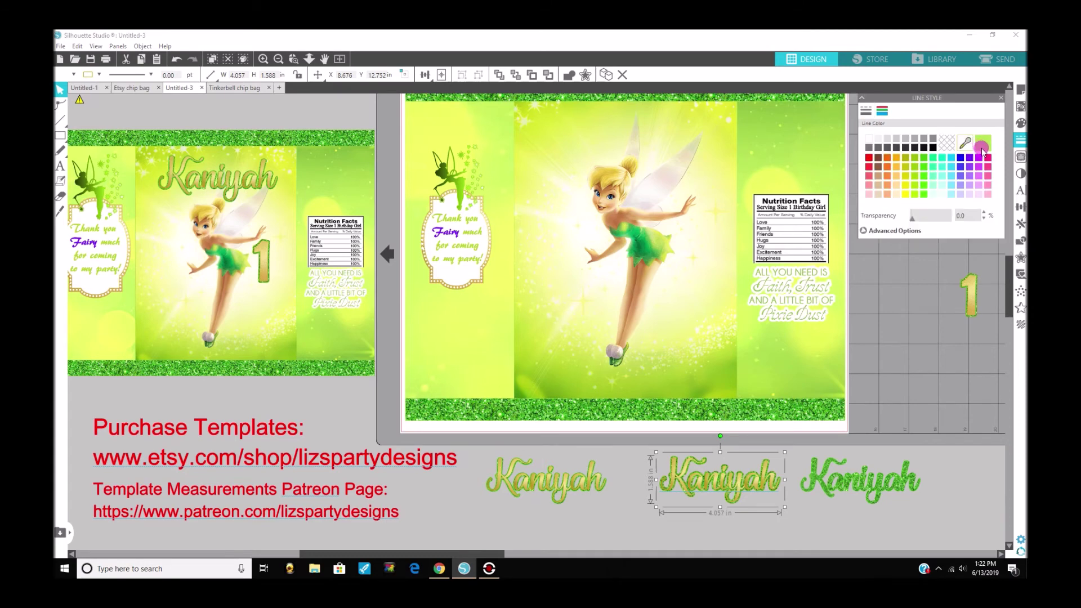
{"action": "left_click", "coordinate": [925, 157]}
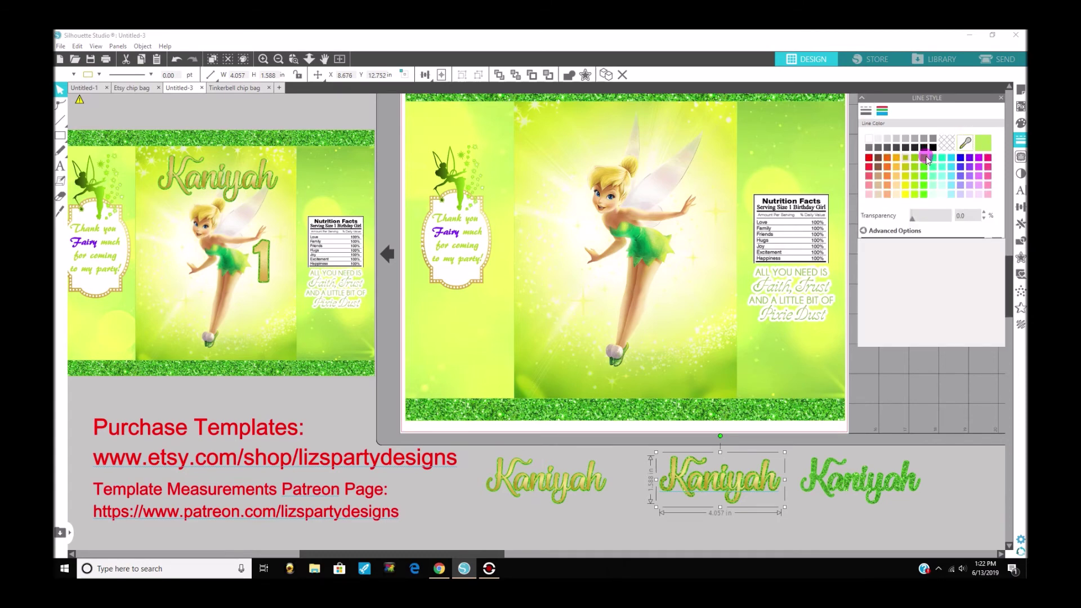
{"action": "left_click", "coordinate": [664, 515]}
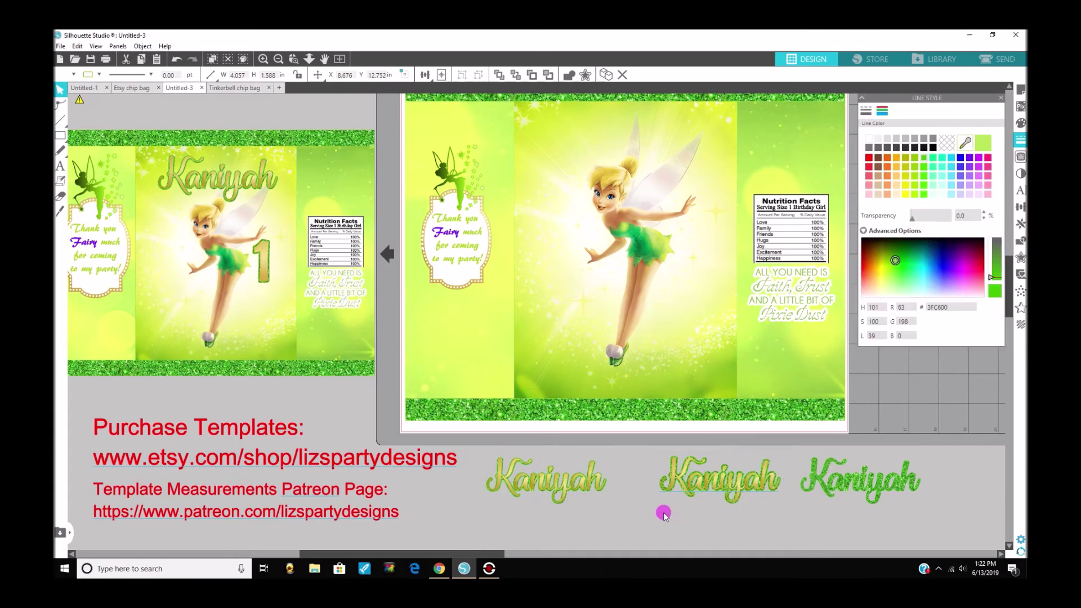
- Group the gold name text with its glitter offset and place it above Tinkerbell's head on the centre panel
{"action": "left_click", "coordinate": [755, 490]}
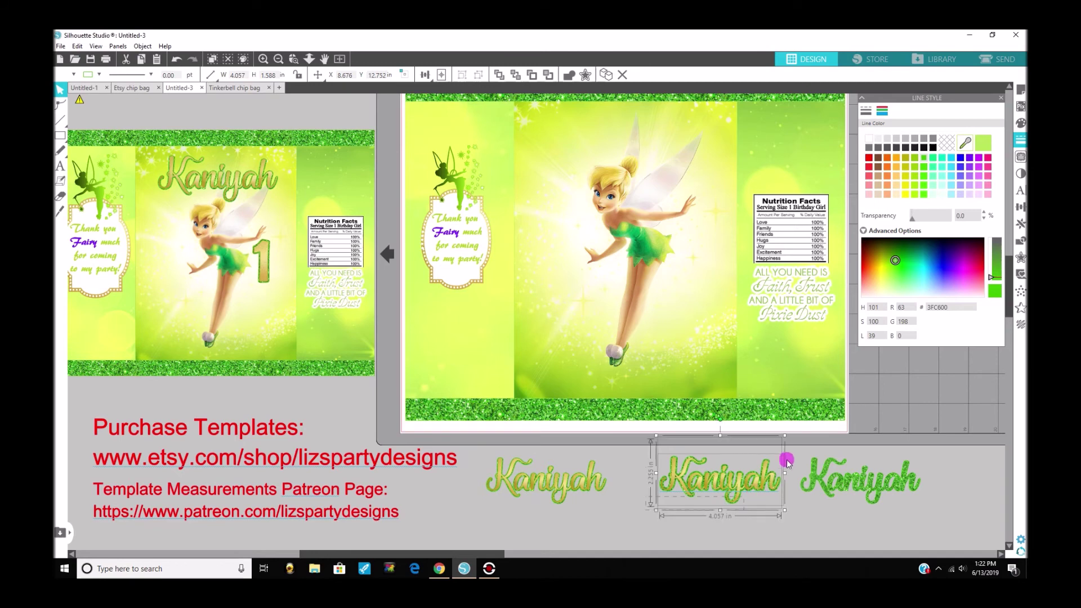
{"action": "right_click", "coordinate": [756, 486]}
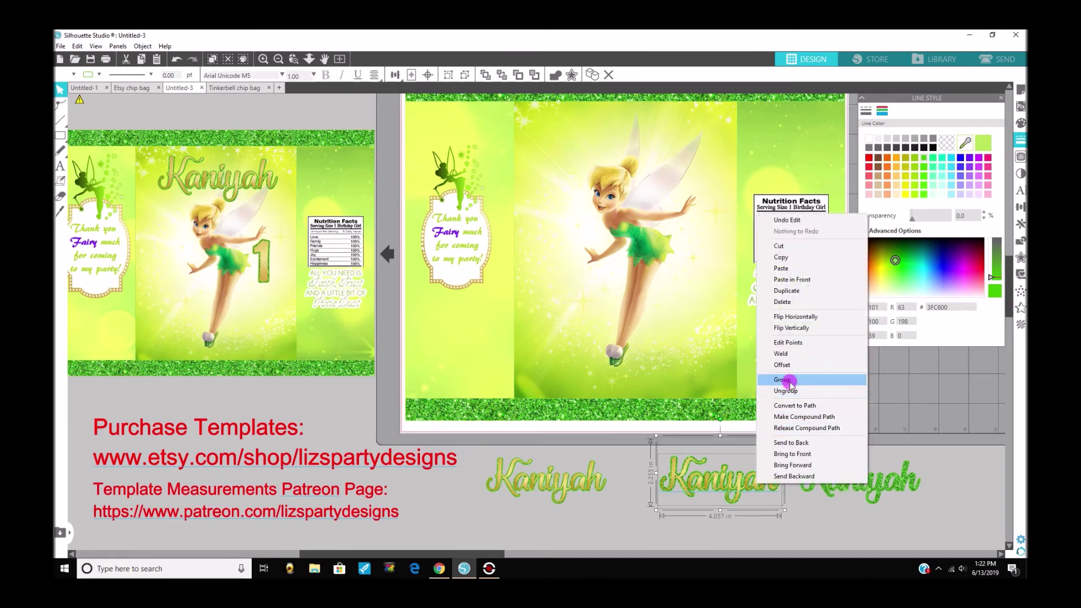
{"action": "left_click", "coordinate": [767, 378]}
{"action": "left_click_drag", "start_coordinate": [734, 420], "coordinate": [672, 140]}
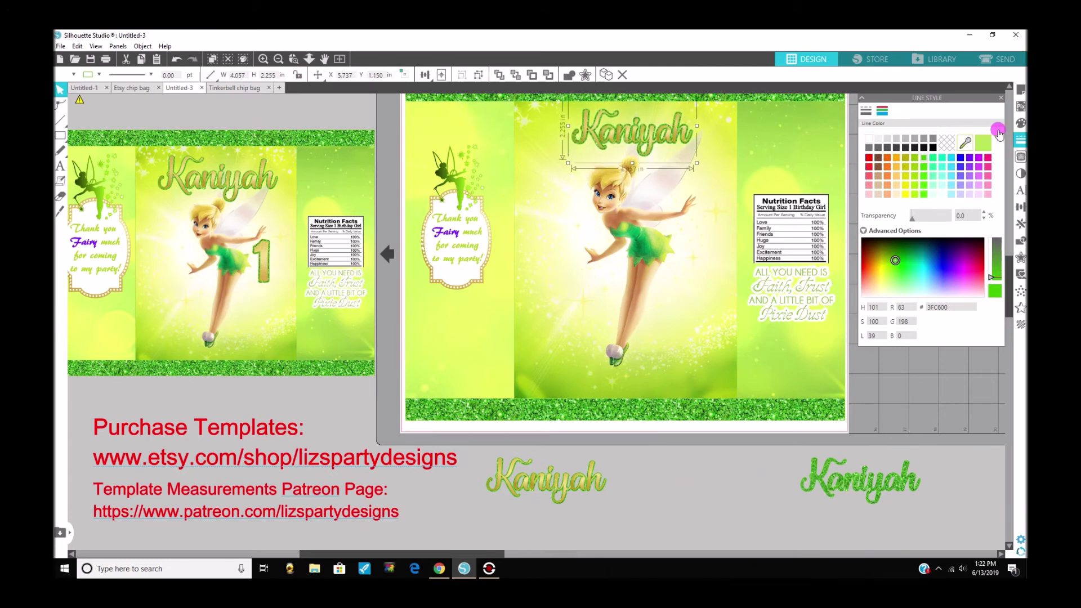
- Close the line style settings and delete the leftover green glitter layer and the spare name graphic below the page
{"action": "left_click", "coordinate": [1001, 98]}
{"action": "left_click", "coordinate": [879, 479]}
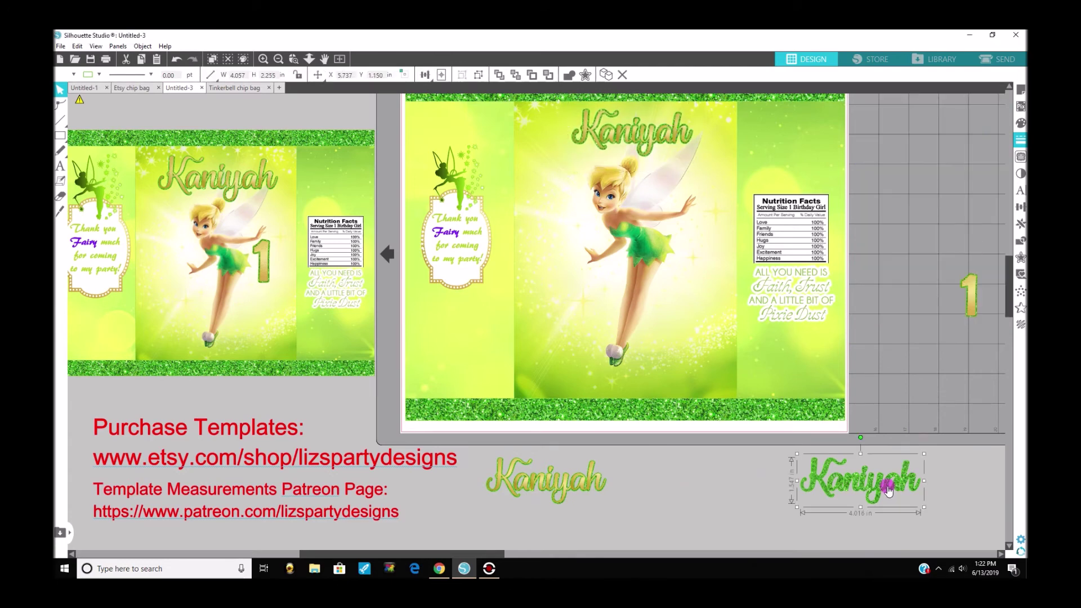
{"action": "key", "text": "Delete"}
{"action": "left_click", "coordinate": [592, 490]}
{"action": "key", "text": "Delete"}
- Place the number 1 graphic beneath Tinkerbell's raised hand and enlarge it to about 0.94 by 3.54 in
{"action": "left_click_drag", "start_coordinate": [968, 297], "coordinate": [676, 304]}
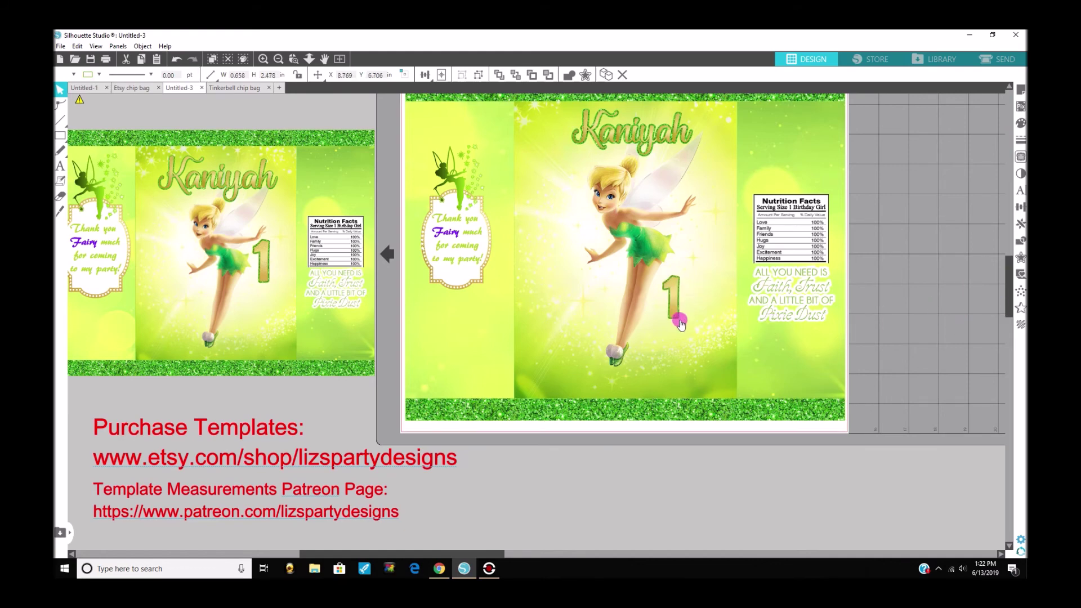
{"action": "mouse_move", "coordinate": [698, 352]}
{"action": "left_mouse_down"}
{"action": "mouse_move", "coordinate": [713, 369]}
{"action": "mouse_move", "coordinate": [696, 349]}
{"action": "left_mouse_up"}
{"action": "left_click_drag", "start_coordinate": [694, 260], "coordinate": [701, 243]}
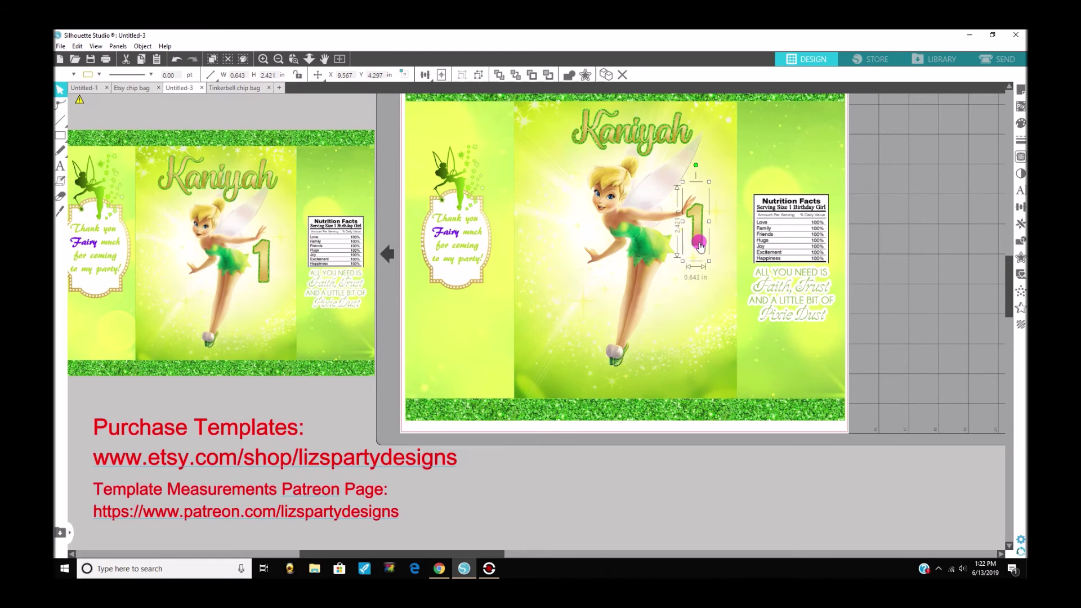
{"action": "left_click_drag", "start_coordinate": [716, 282], "coordinate": [700, 256]}
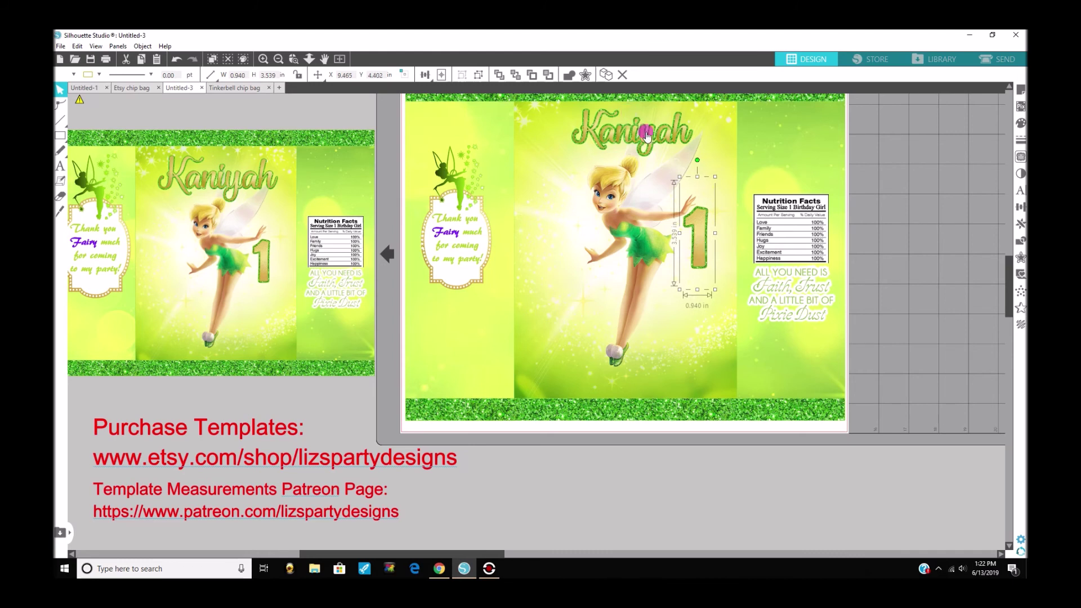
- Enlarge the name graphic to about 5.25 by 2.92 in and recentre it above Tinkerbell on the centre panel
{"action": "left_click", "coordinate": [697, 169]}
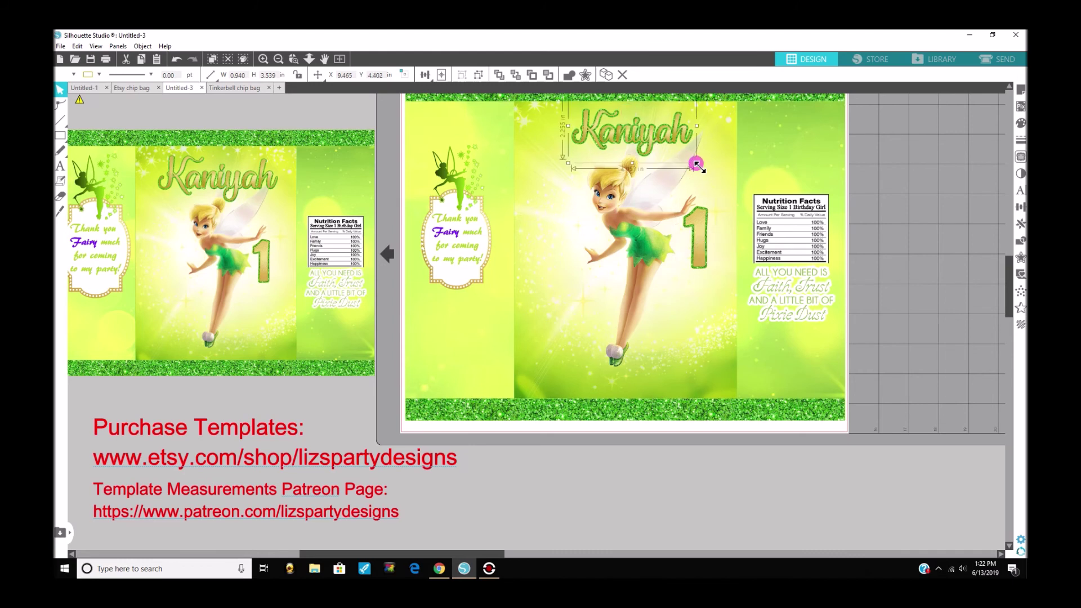
{"action": "left_click", "coordinate": [700, 166]}
{"action": "left_click_drag", "start_coordinate": [704, 167], "coordinate": [733, 183]}
{"action": "left_click_drag", "start_coordinate": [675, 156], "coordinate": [660, 143]}
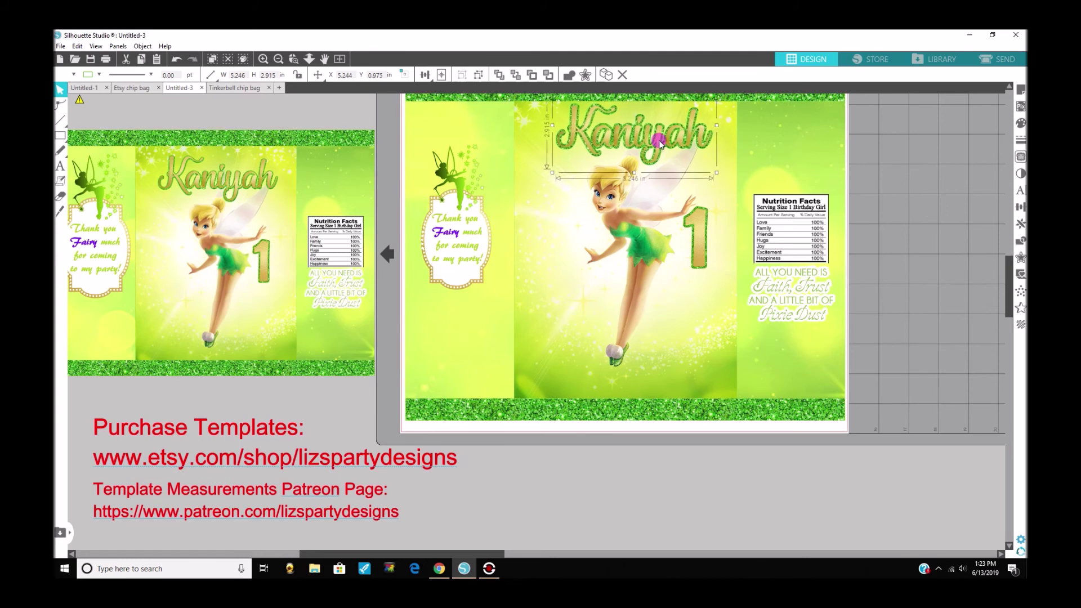
{"action": "left_click", "coordinate": [612, 462]}
- Select the thank-you text, its frame and the fairy silhouette together and lower them toward the middle of the left side panel
{"action": "scroll", "coordinate": [613, 463], "scroll_direction": "up", "scroll_amount": 1}
{"action": "scroll", "coordinate": [612, 462], "scroll_direction": "up", "scroll_amount": 3}
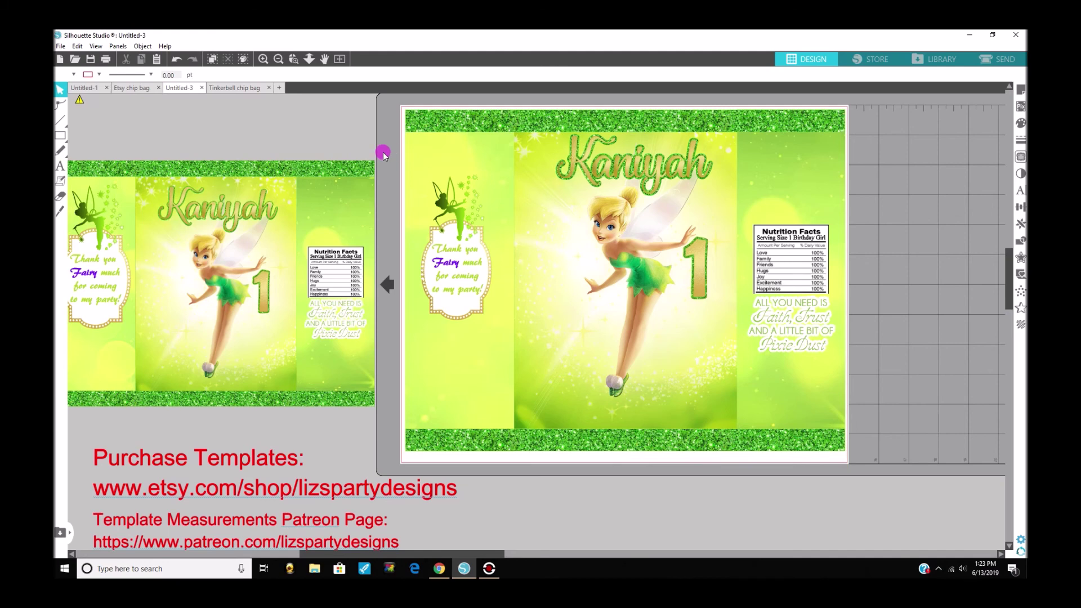
{"action": "left_click", "coordinate": [458, 266]}
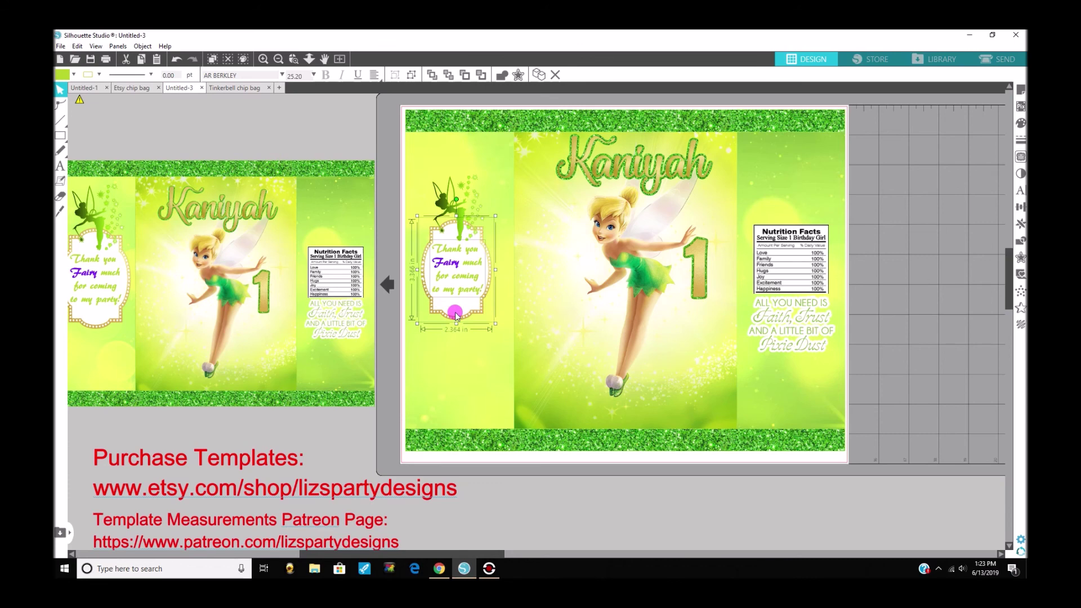
{"action": "left_click", "coordinate": [460, 219], "text": "shift"}
{"action": "left_click_drag", "start_coordinate": [460, 220], "coordinate": [460, 221]}
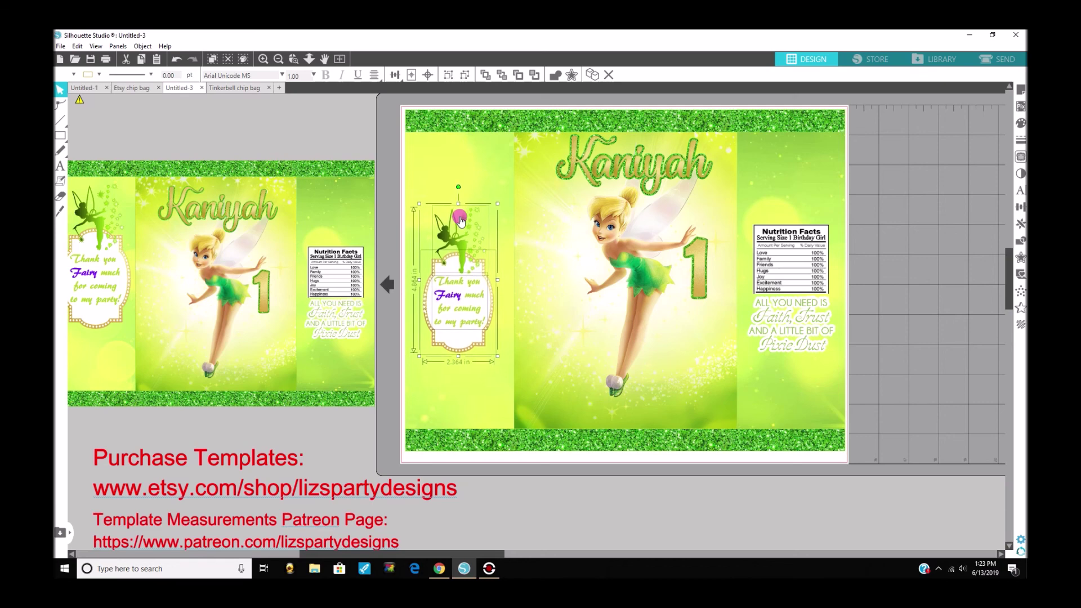
{"action": "left_click", "coordinate": [566, 513]}
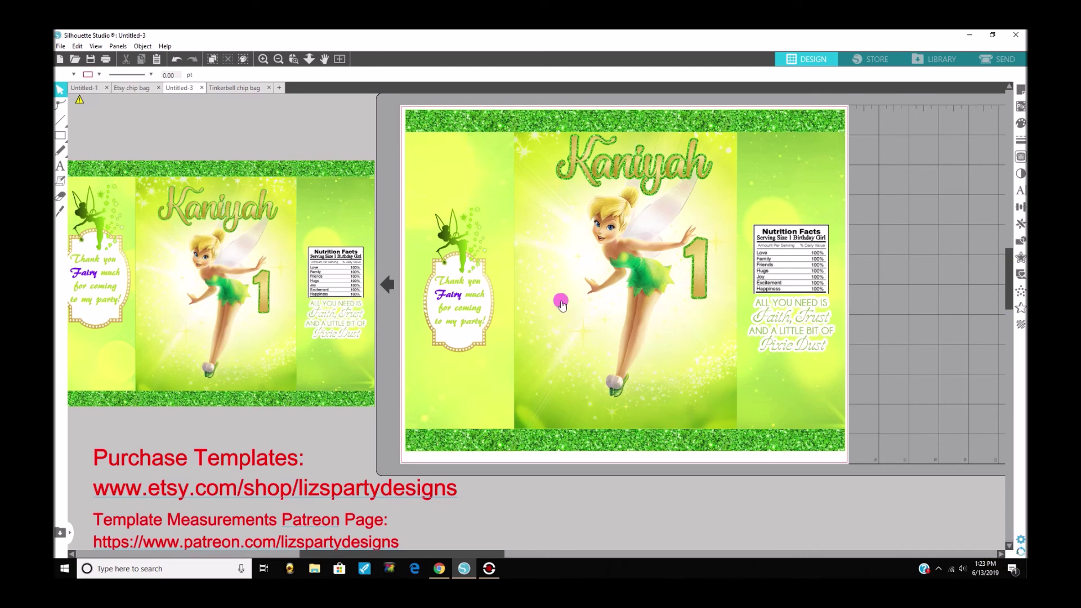
- Nudge the name graphic slightly to the left above Tinkerbell on the centre panel
{"action": "left_click", "coordinate": [626, 175]}
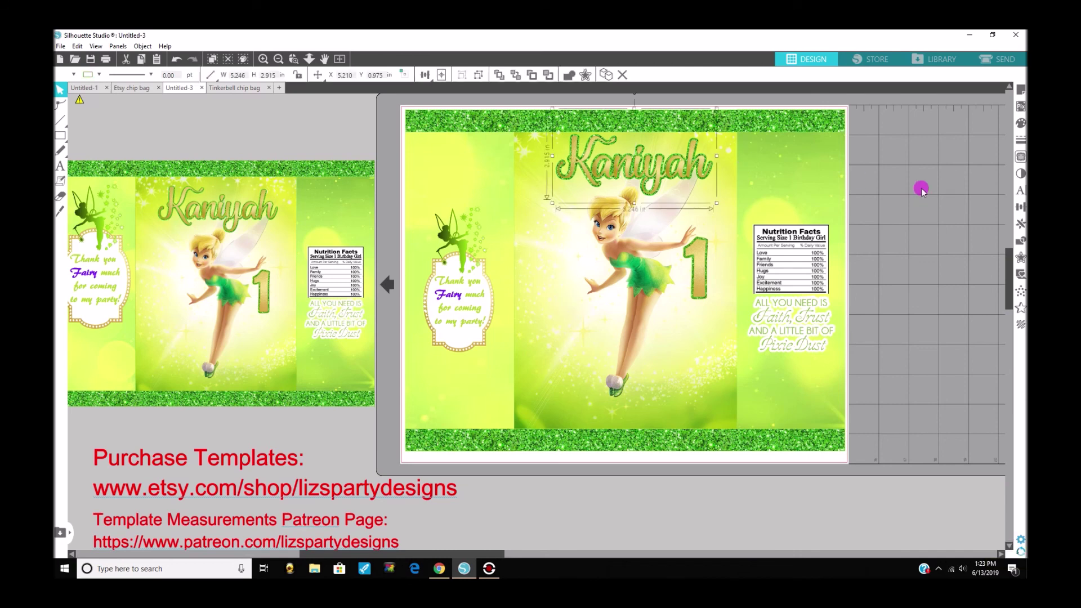